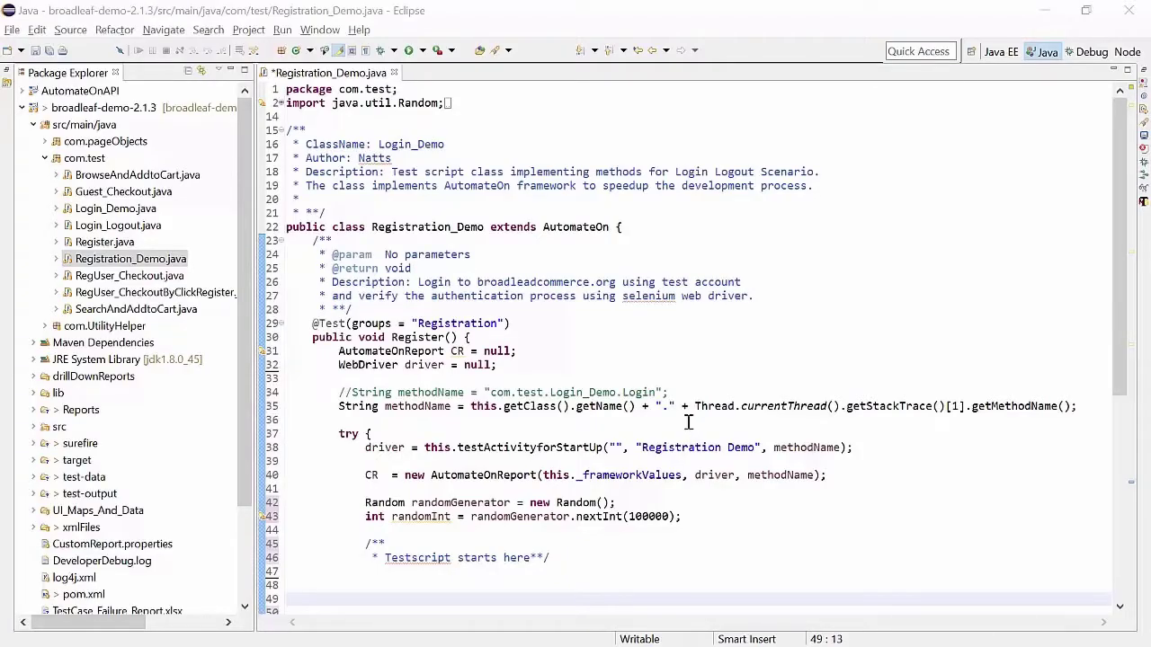
# Type driver. on empty line 48 of Registration_Demo.java to bring up content assist
pyautogui.scroll(-9, 688, 422)
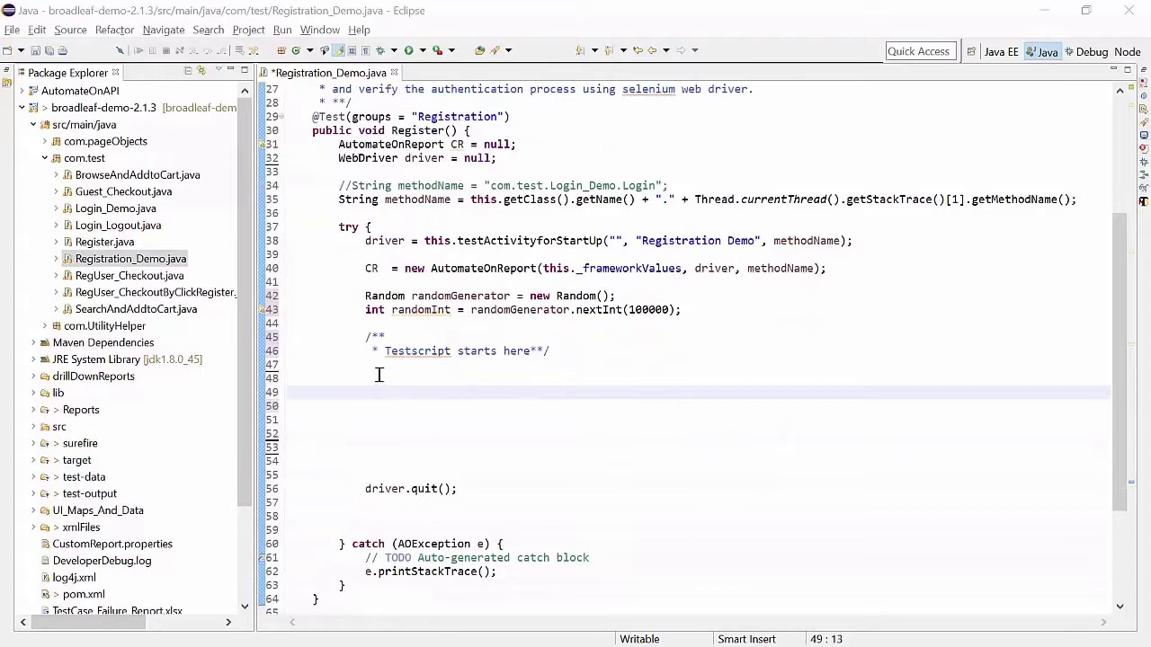
pyautogui.click(372, 378)
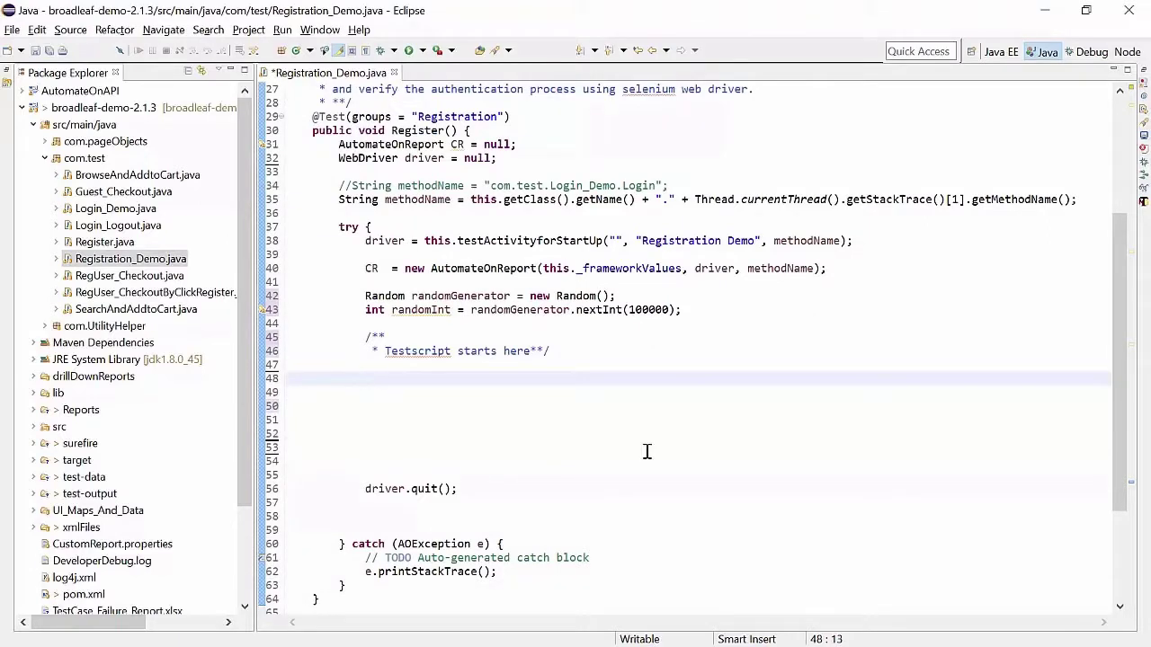
pyautogui.write('driver.')
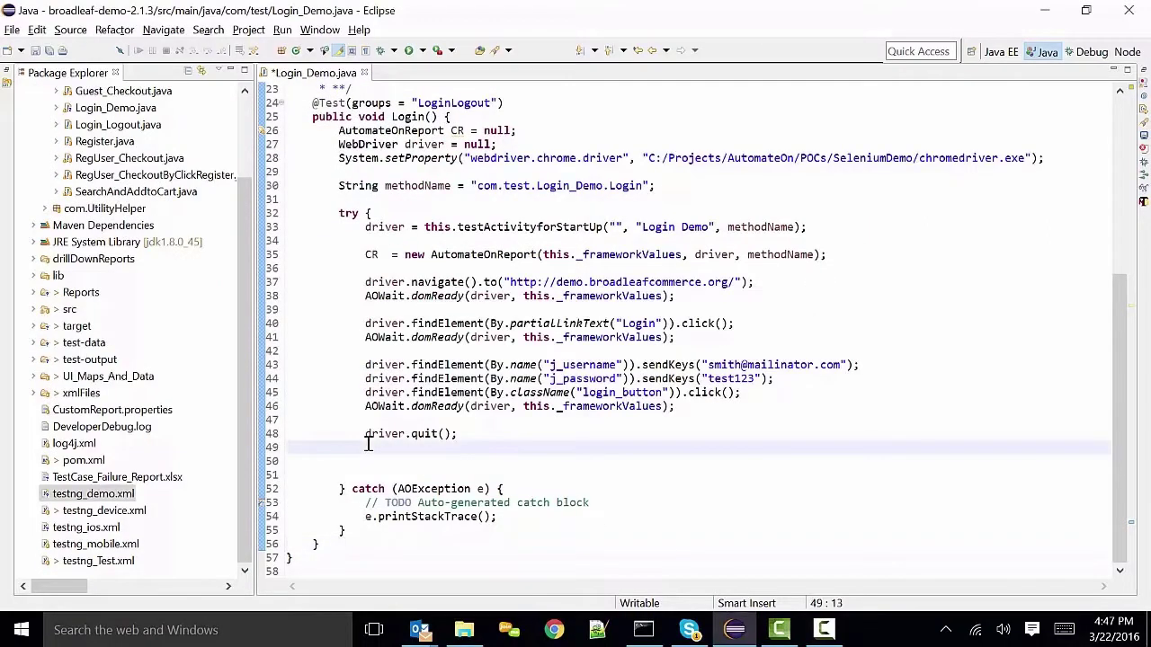
# Run mvn -Dtests=tesntng_demo.xml test in the project's Command Prompt
pyautogui.click(643, 632)
pyautogui.write('mvn')
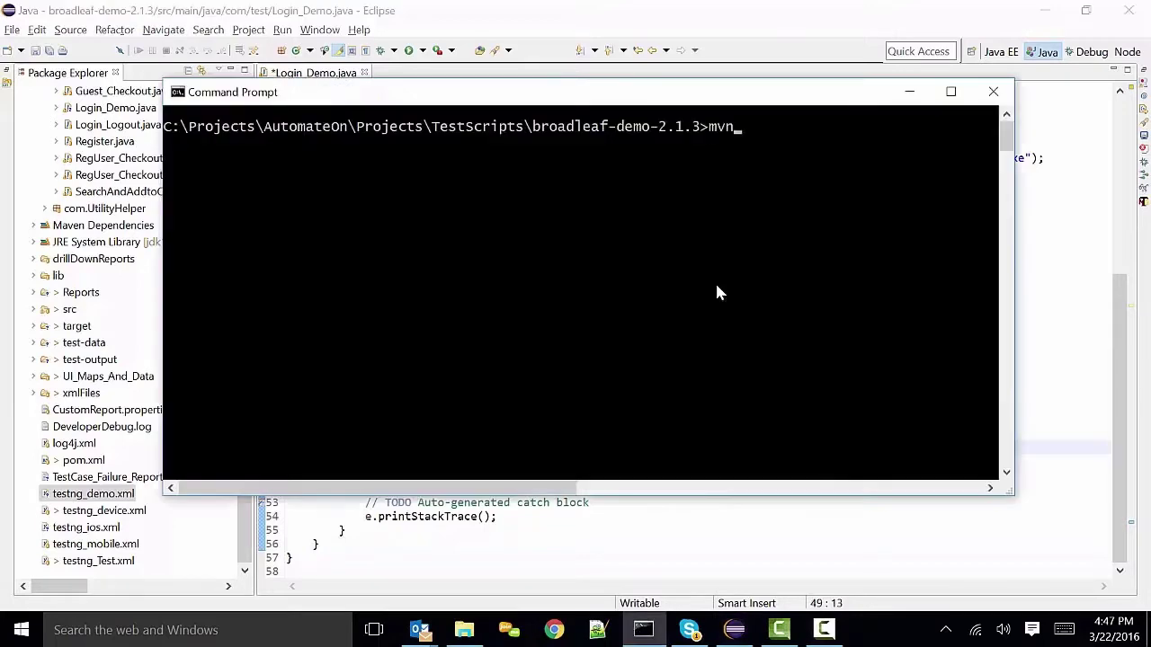
pyautogui.write(' -Dtests=tesntng_demo.xml test')
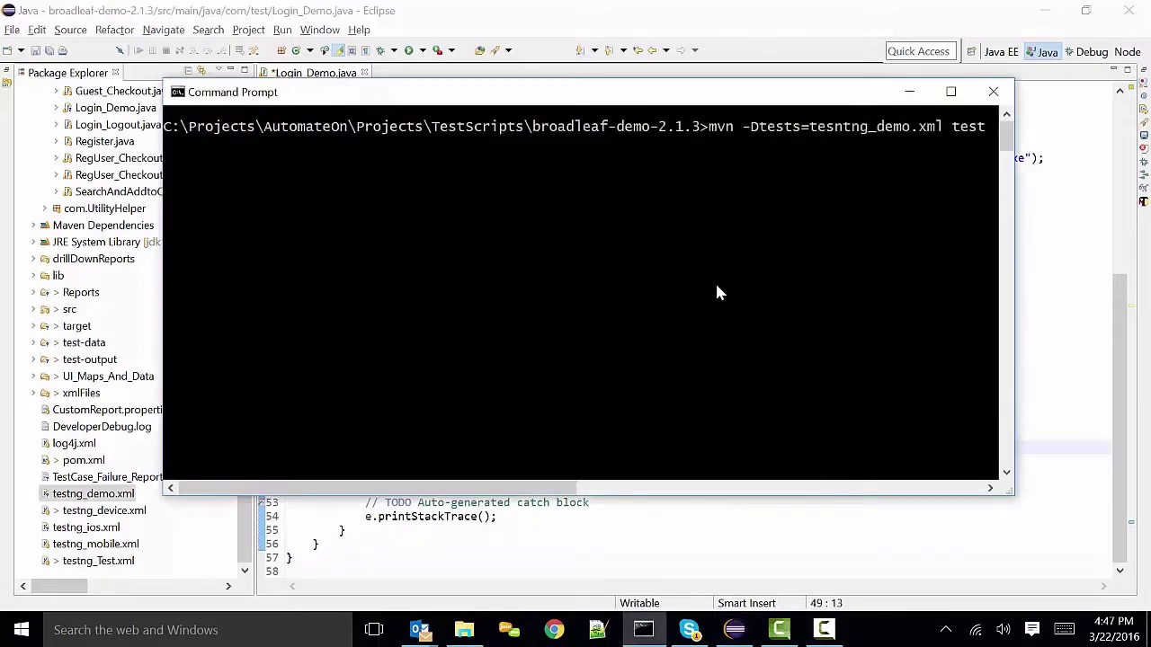
pyautogui.press('Return')
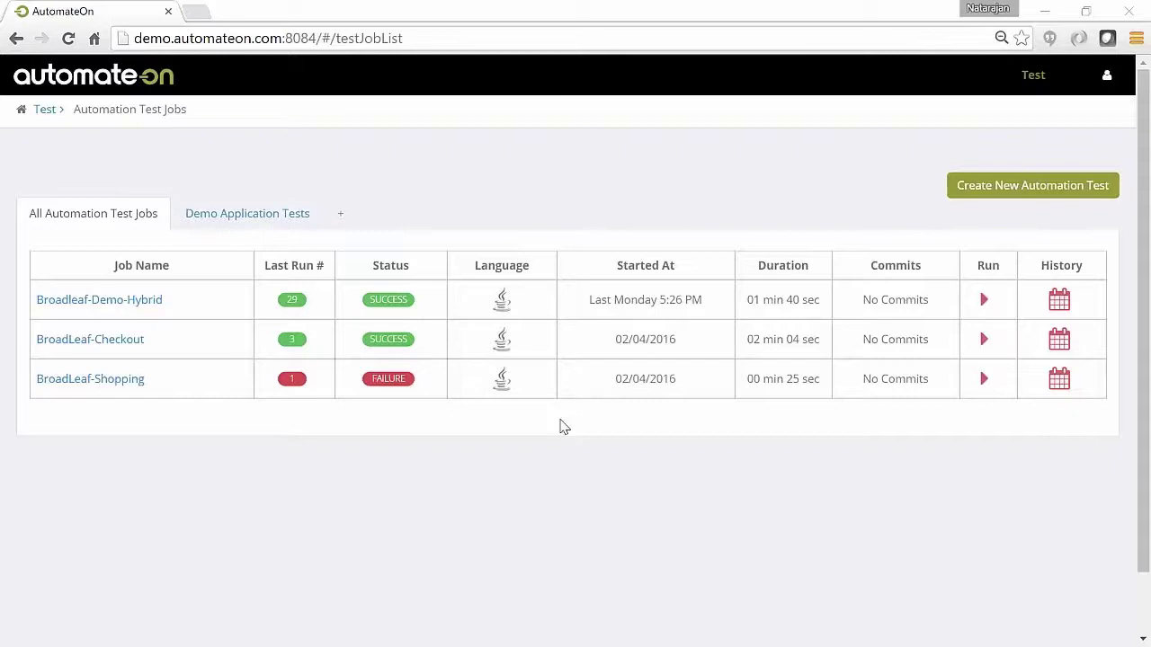
# Create a new automation test job named Broadleaf-Demo and fill in its description
pyautogui.click(1035, 191)
pyautogui.click(504, 321)
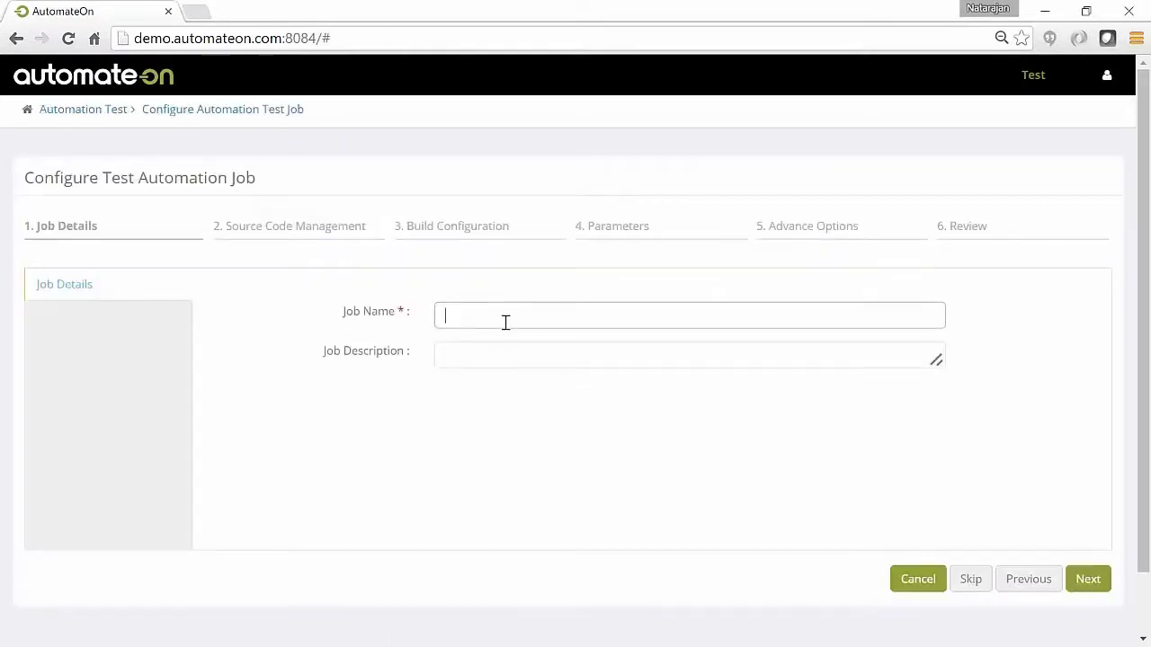
pyautogui.write('Broadleaf-D')
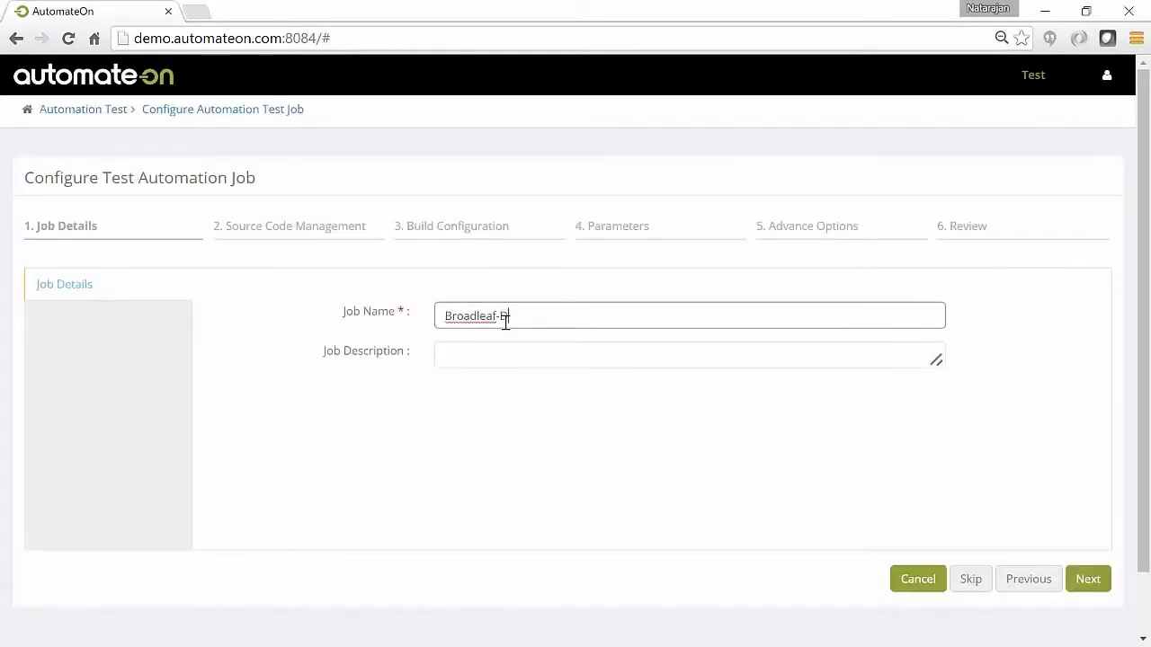
pyautogui.write('emo')
pyautogui.press('Tab')
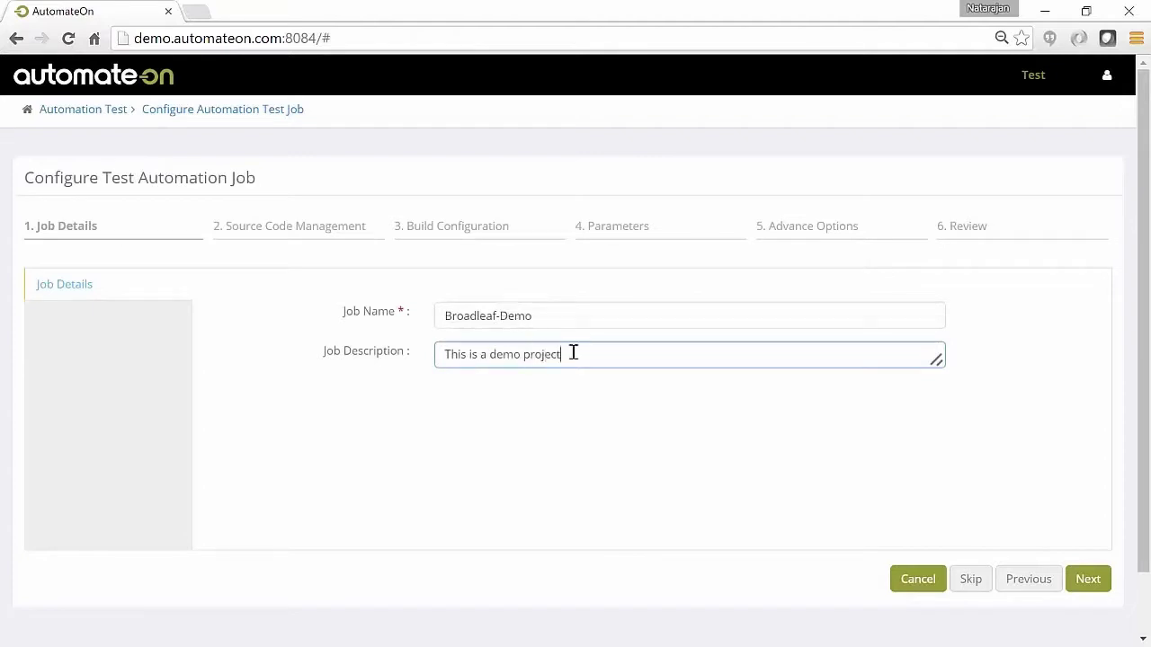
pyautogui.click(1087, 580)
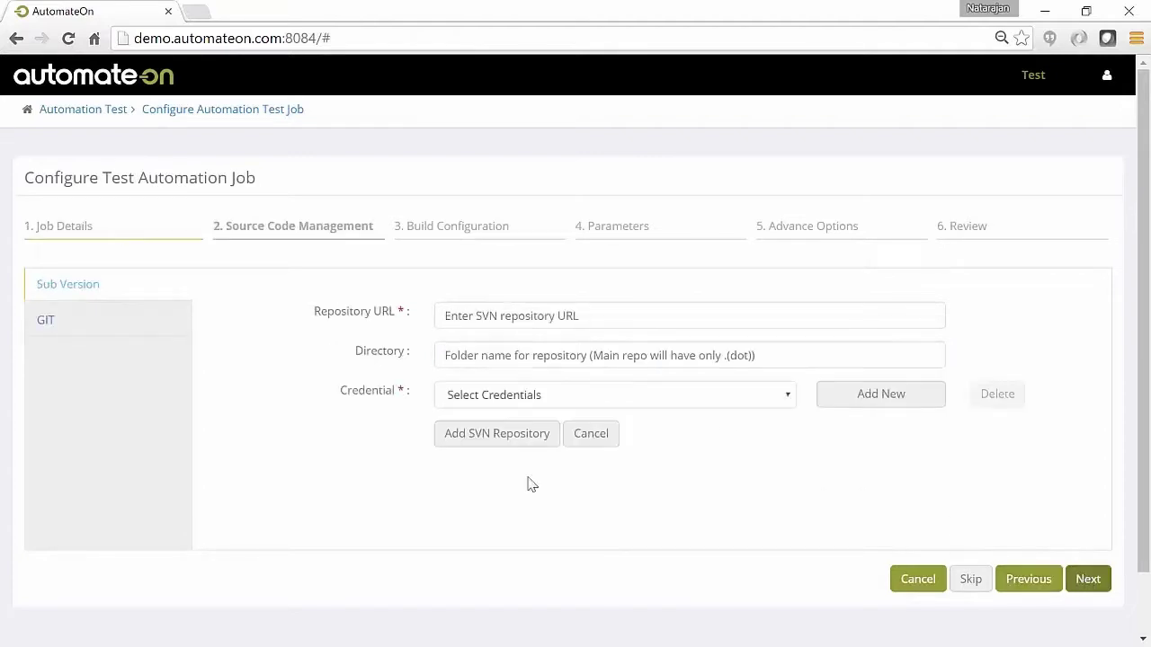
pyautogui.click(40, 320)
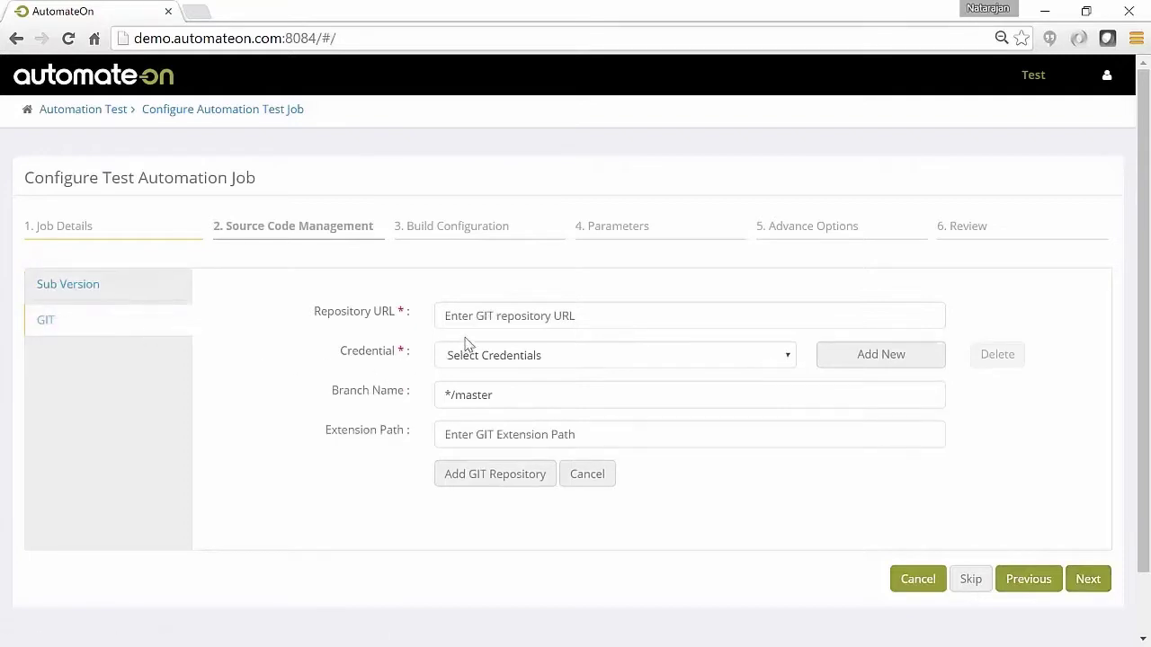
pyautogui.click(500, 315)
pyautogui.write('https://bitbucket.org/testautomationprojects/broadleaf_demo')
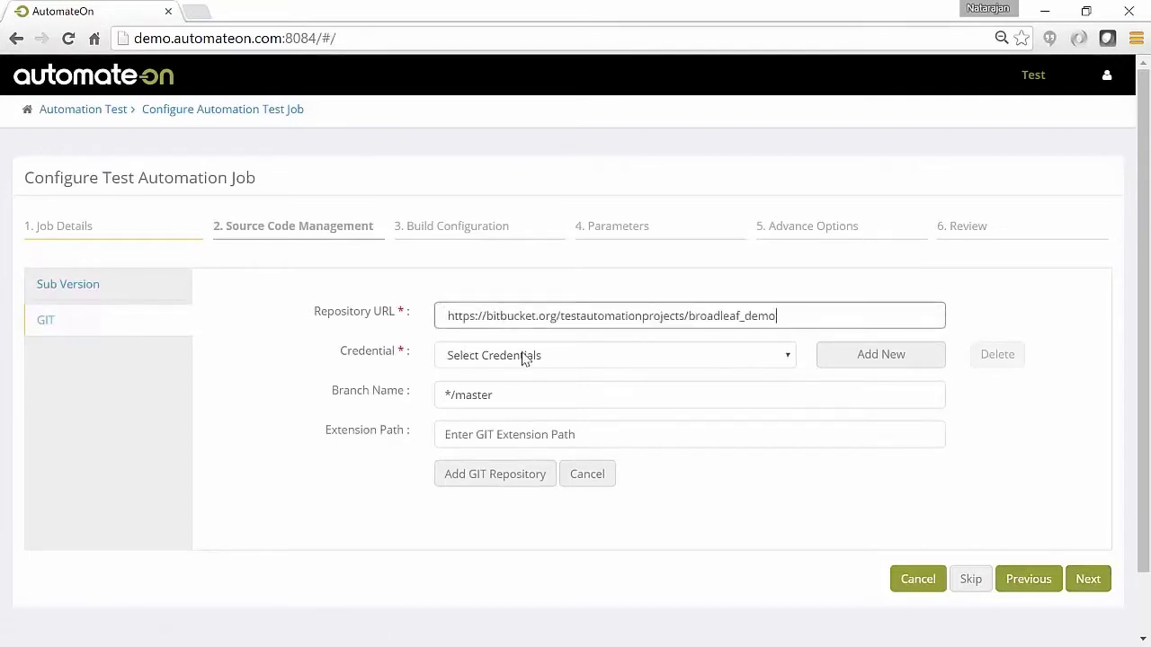
pyautogui.click(524, 358)
pyautogui.click(520, 389)
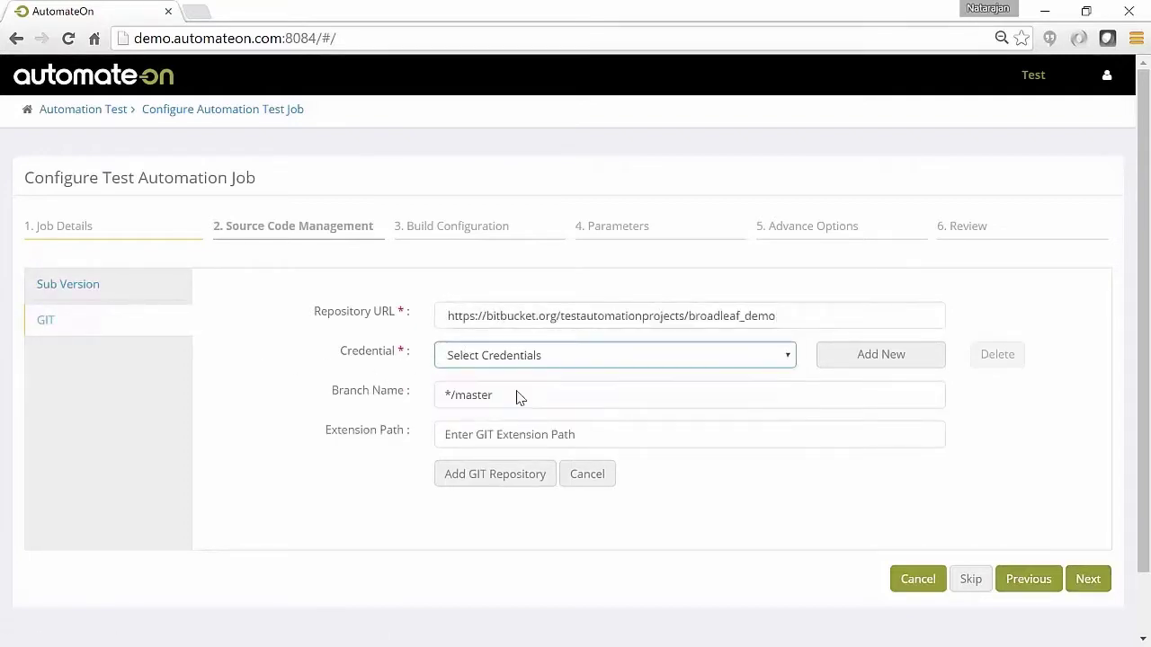
pyautogui.click(518, 486)
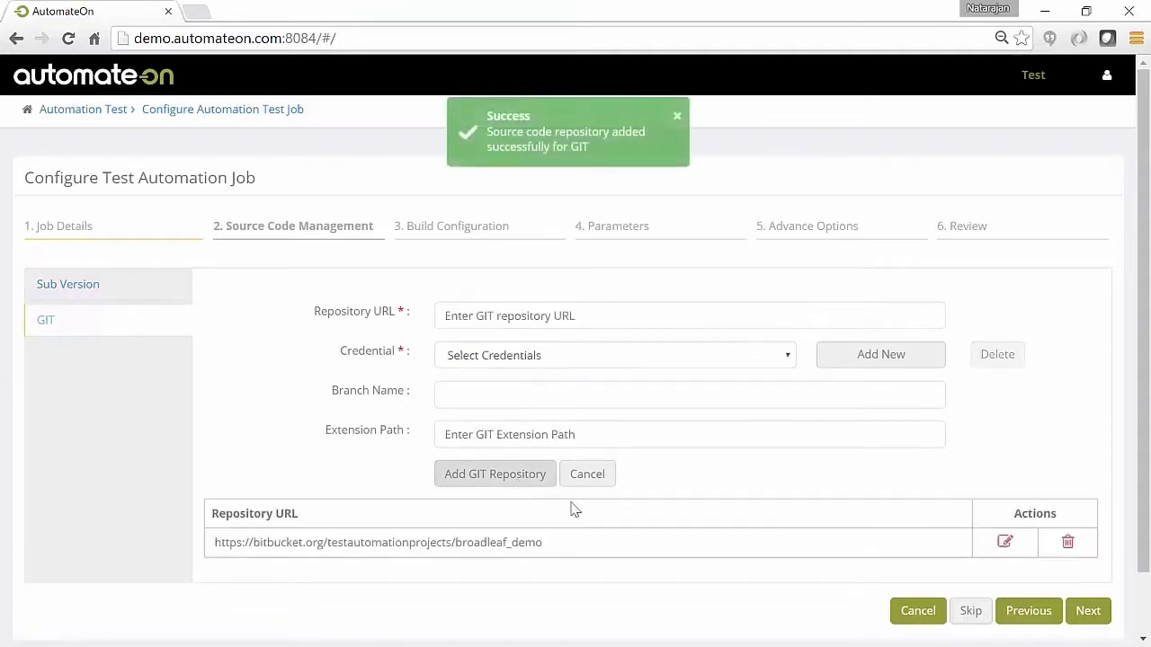
# Move the BrowseProduct, Checkout, LoginLogout, Registration and SearchProduct groups into the chosen tests
pyautogui.click(1084, 614)
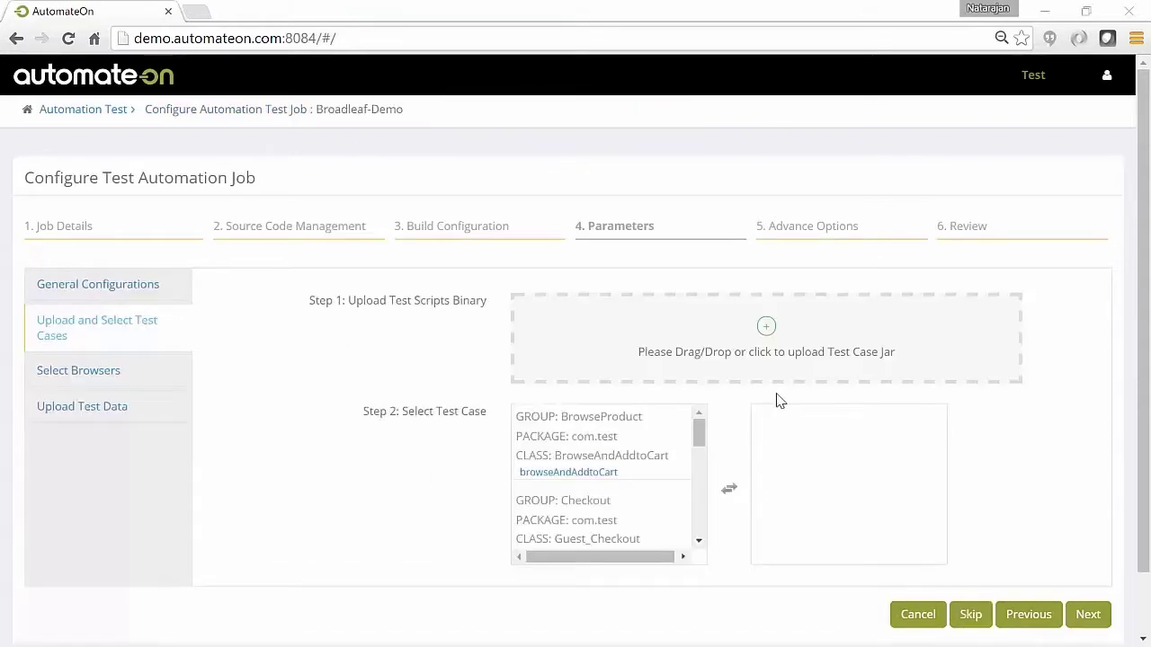
pyautogui.doubleClick(611, 416)
pyautogui.doubleClick(611, 419)
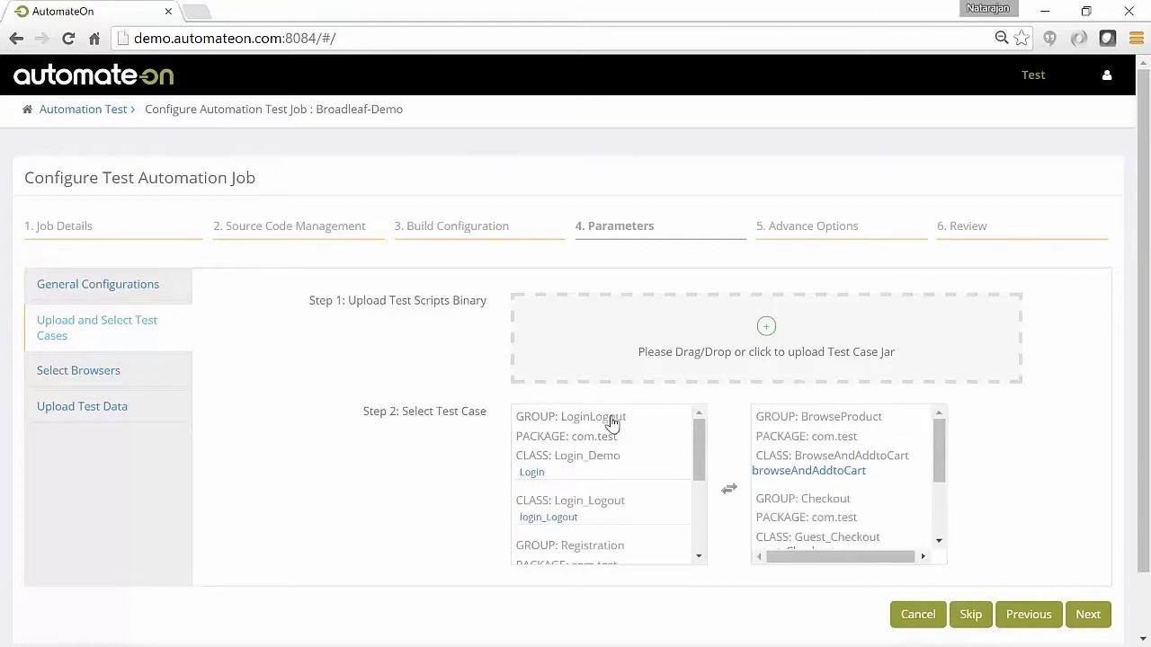
pyautogui.doubleClick(611, 419)
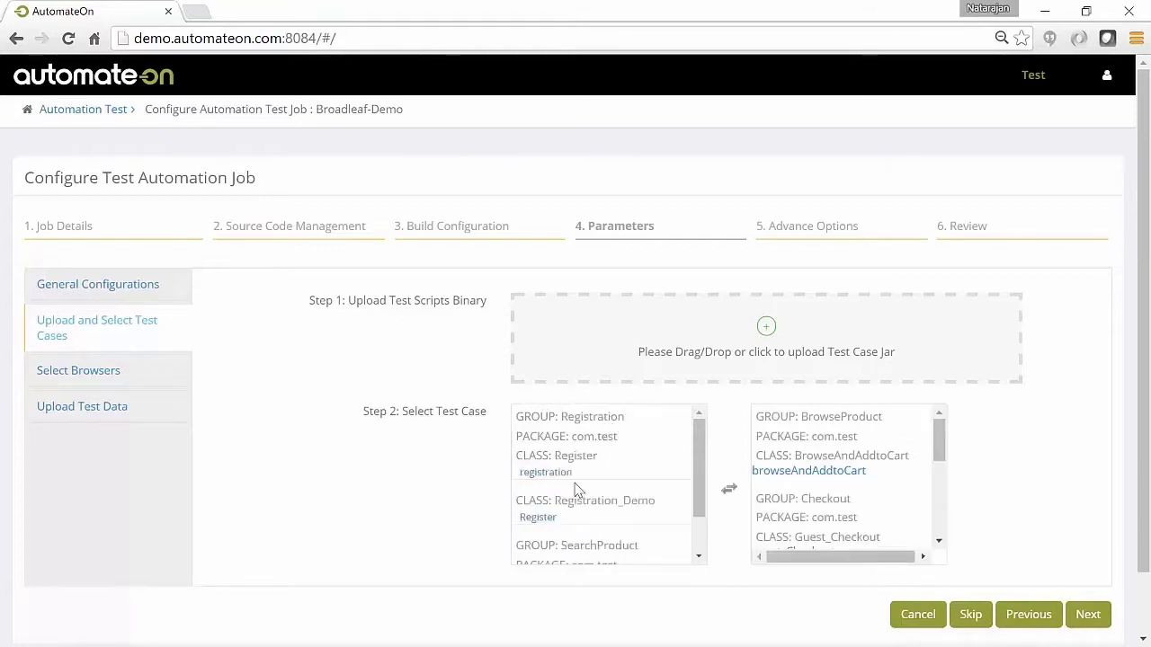
pyautogui.doubleClick(581, 421)
pyautogui.doubleClick(583, 423)
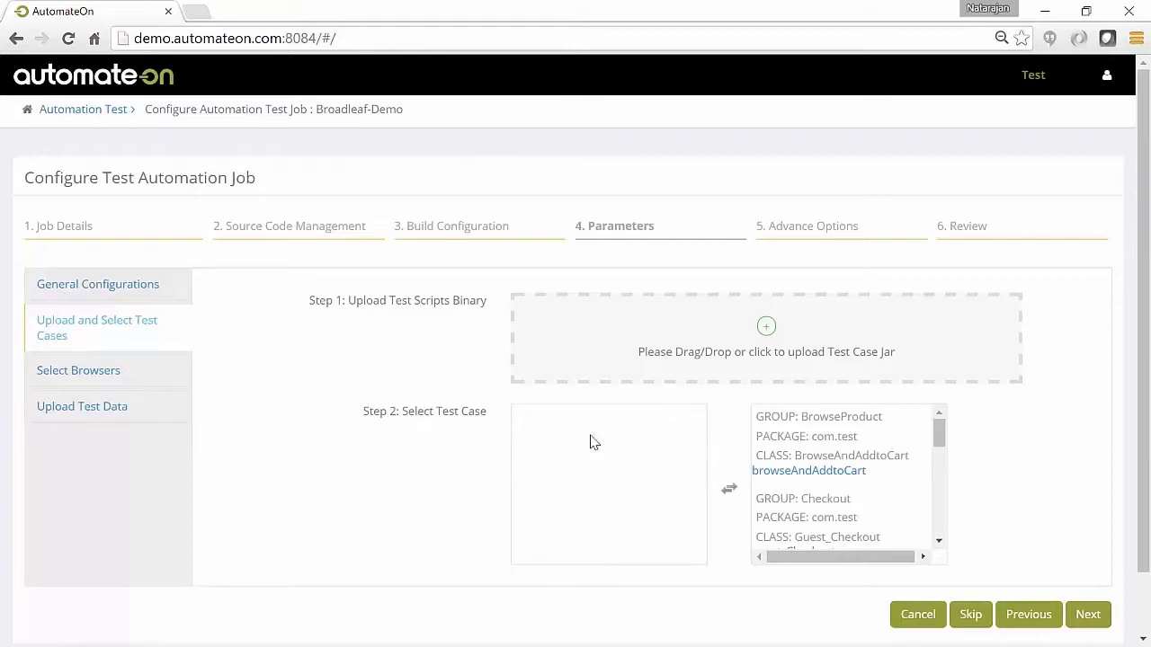
# Review the job summary and finish saving Broadleaf-Demo
pyautogui.click(1088, 617)
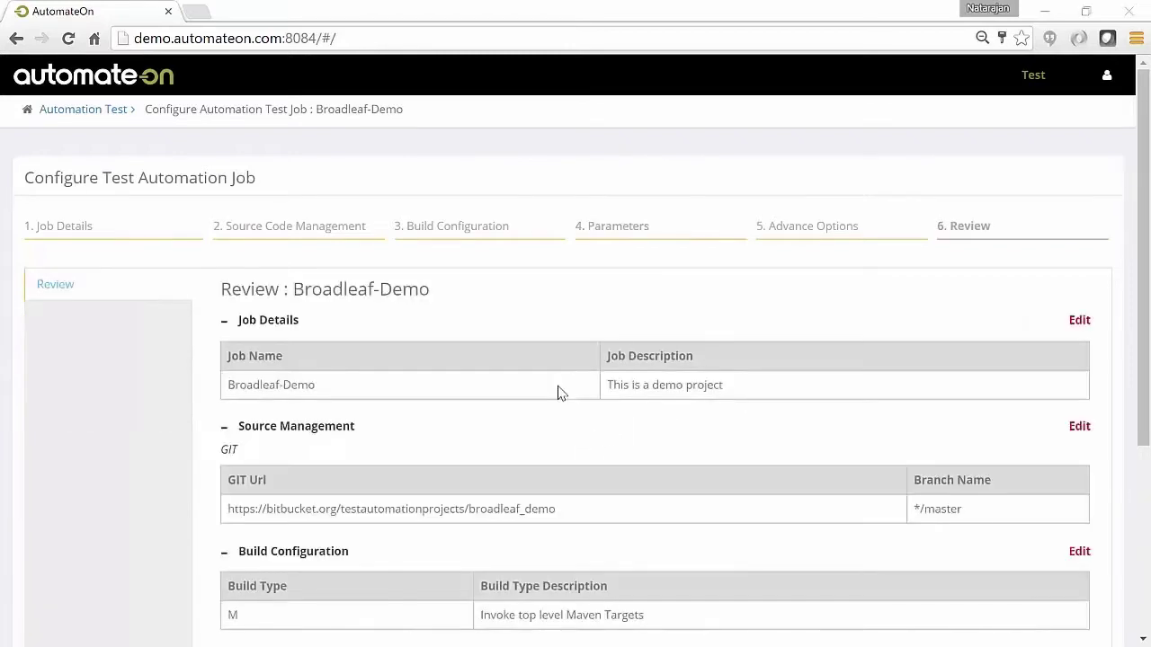
pyautogui.scroll(-3, 557, 393)
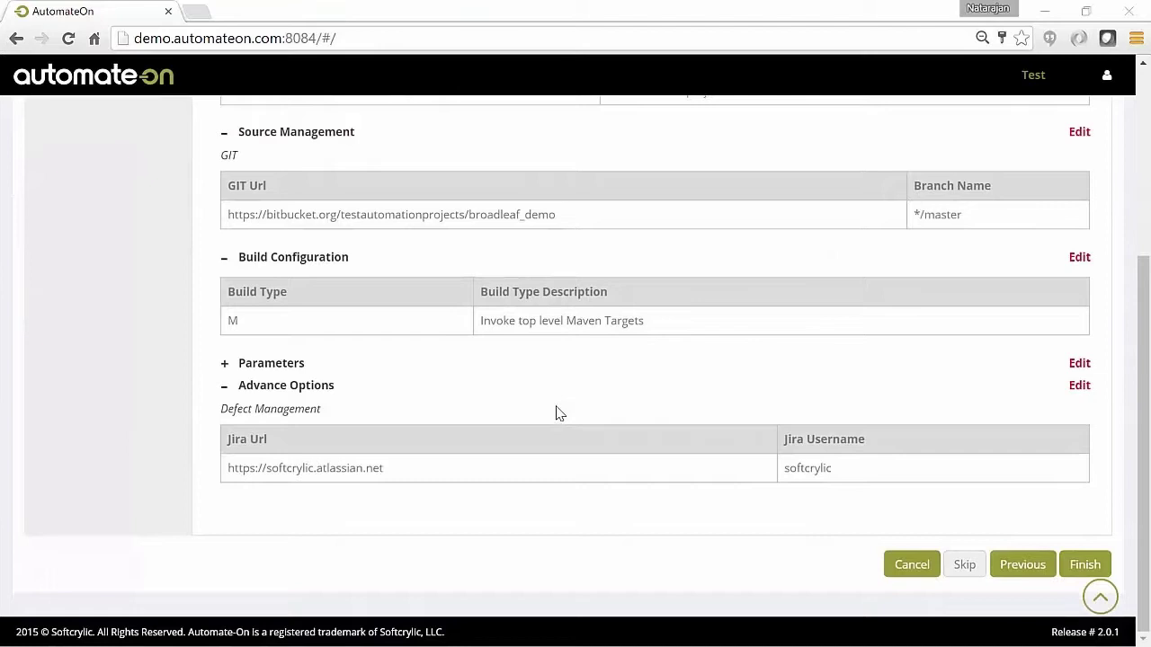
pyautogui.click(1085, 565)
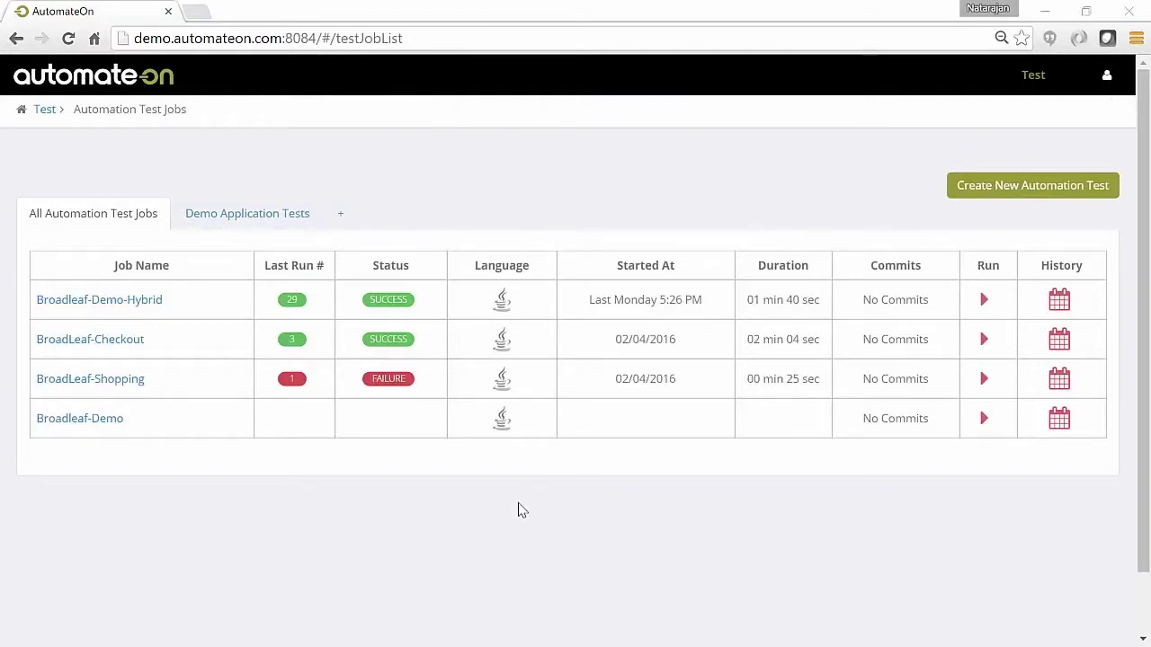
# Start a Broadleaf-Demo run for Registration_Demo on Saucelabs, in parallel, against the Prod environment
pyautogui.click(983, 419)
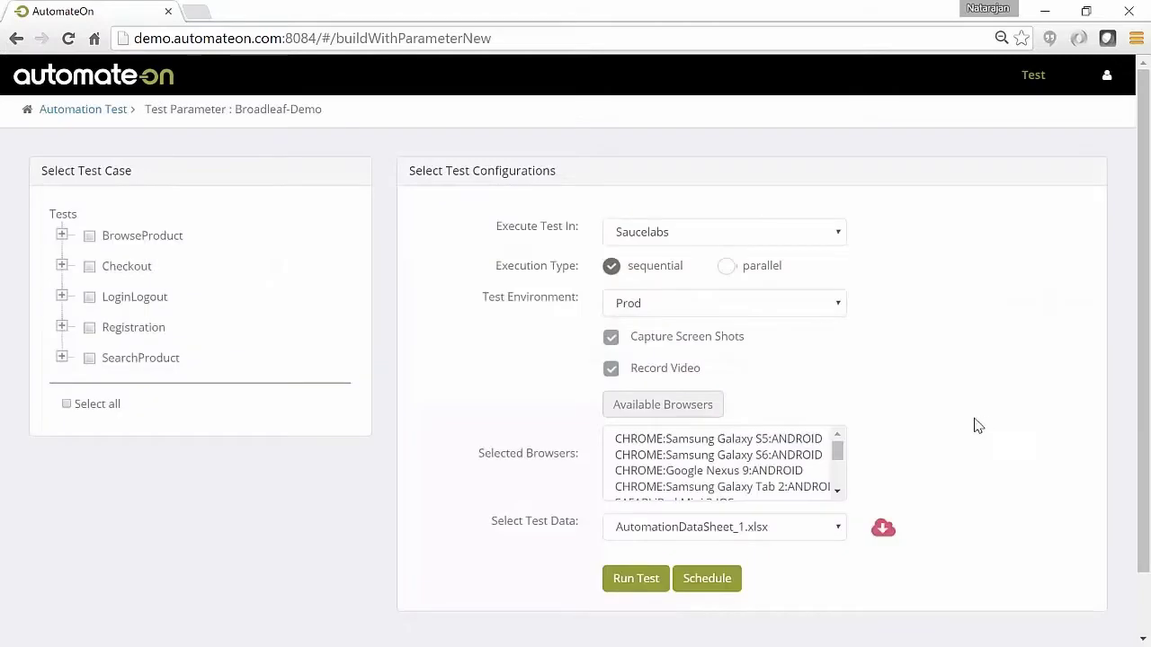
pyautogui.click(61, 327)
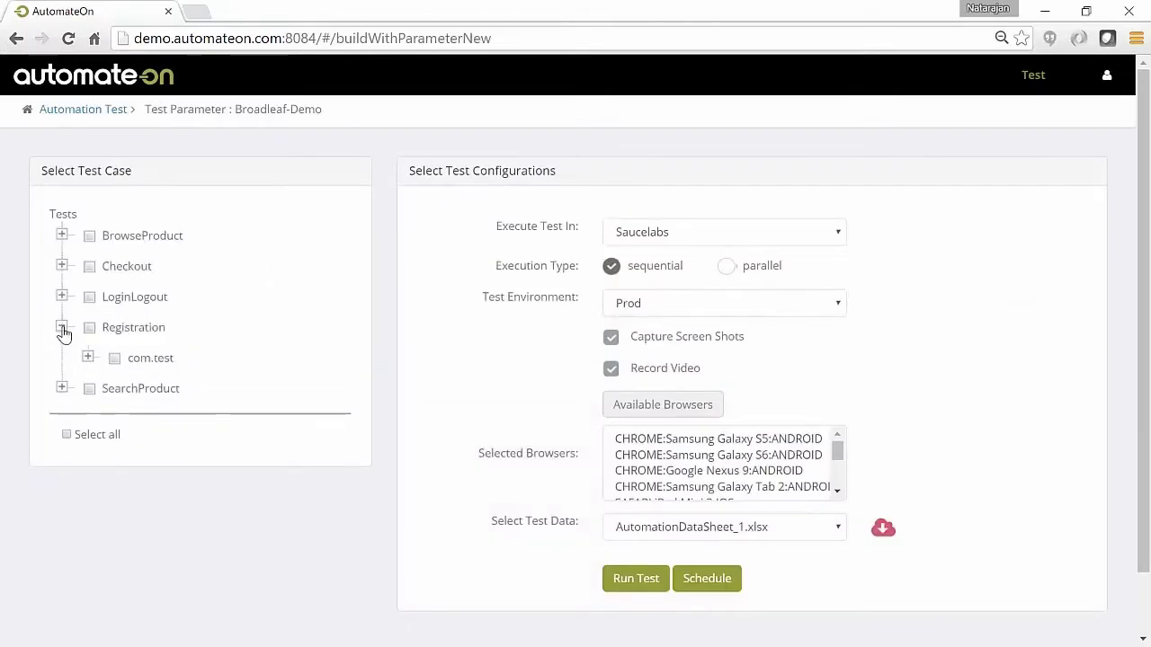
pyautogui.click(87, 358)
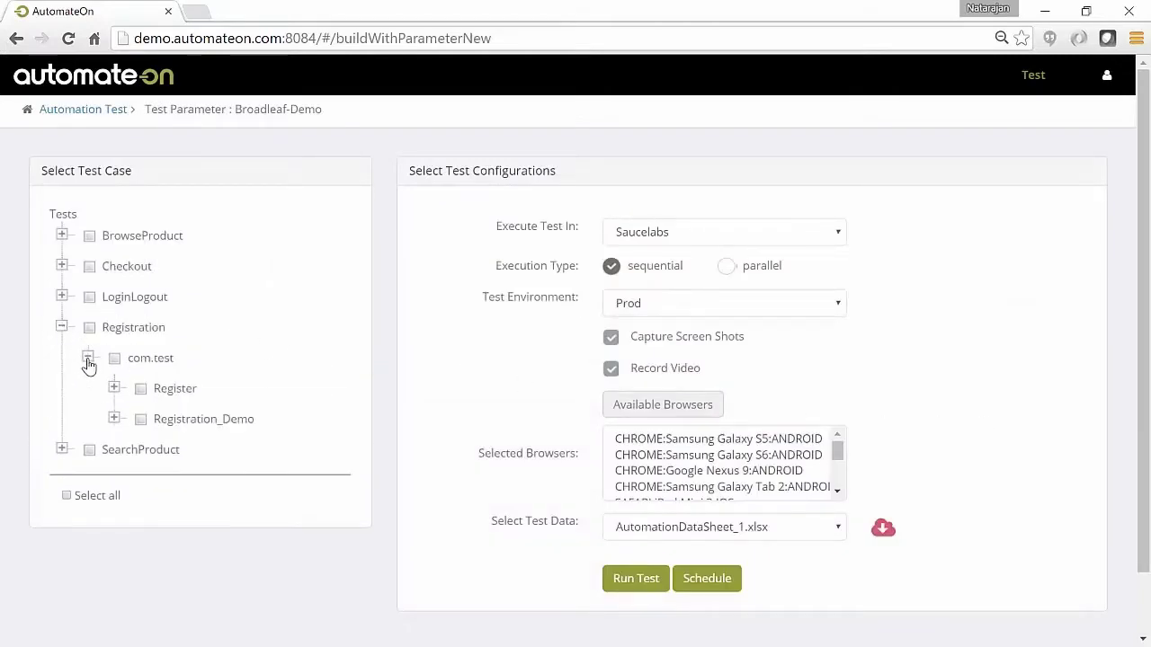
pyautogui.click(141, 421)
pyautogui.click(742, 238)
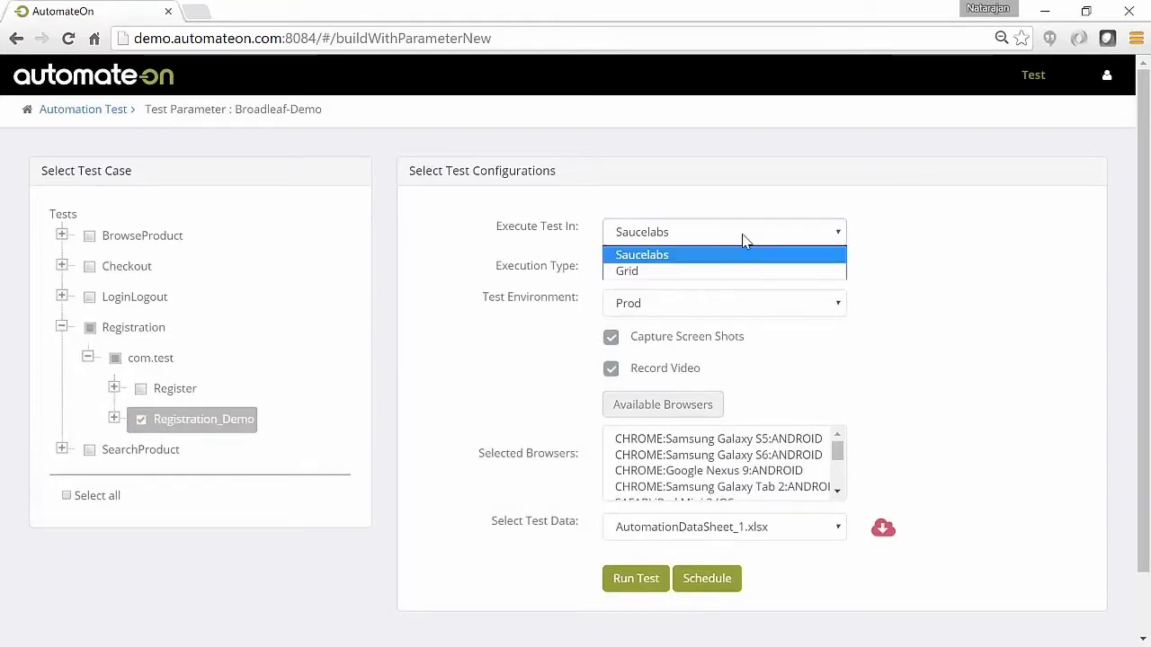
pyautogui.click(740, 253)
pyautogui.click(727, 275)
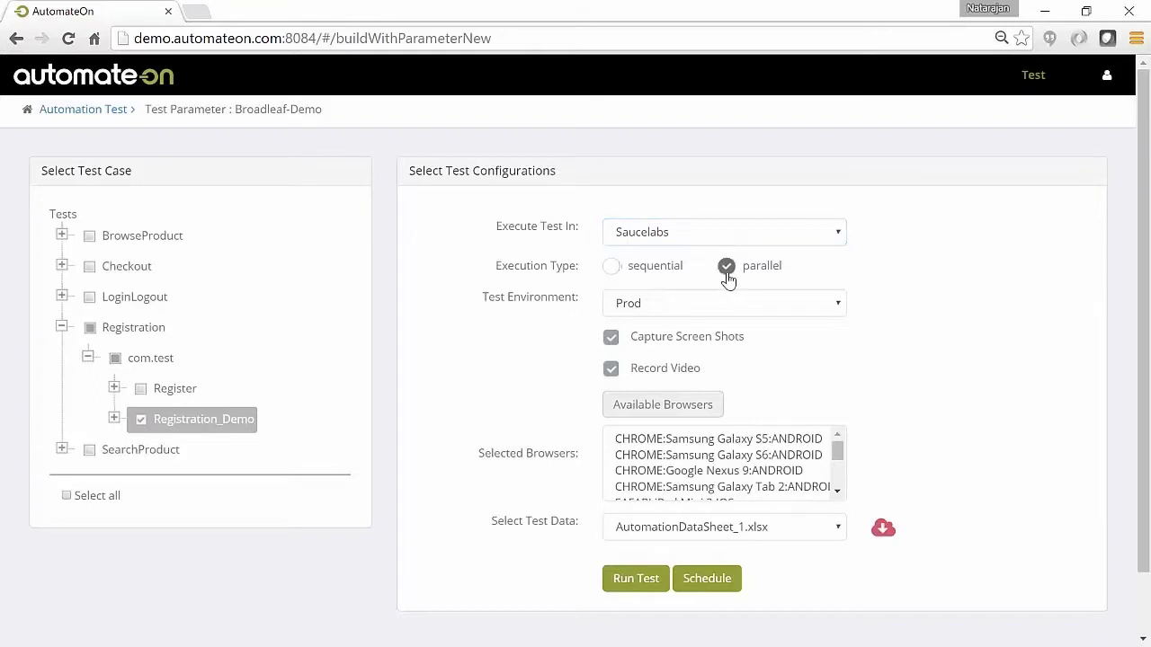
pyautogui.click(742, 314)
pyautogui.click(743, 314)
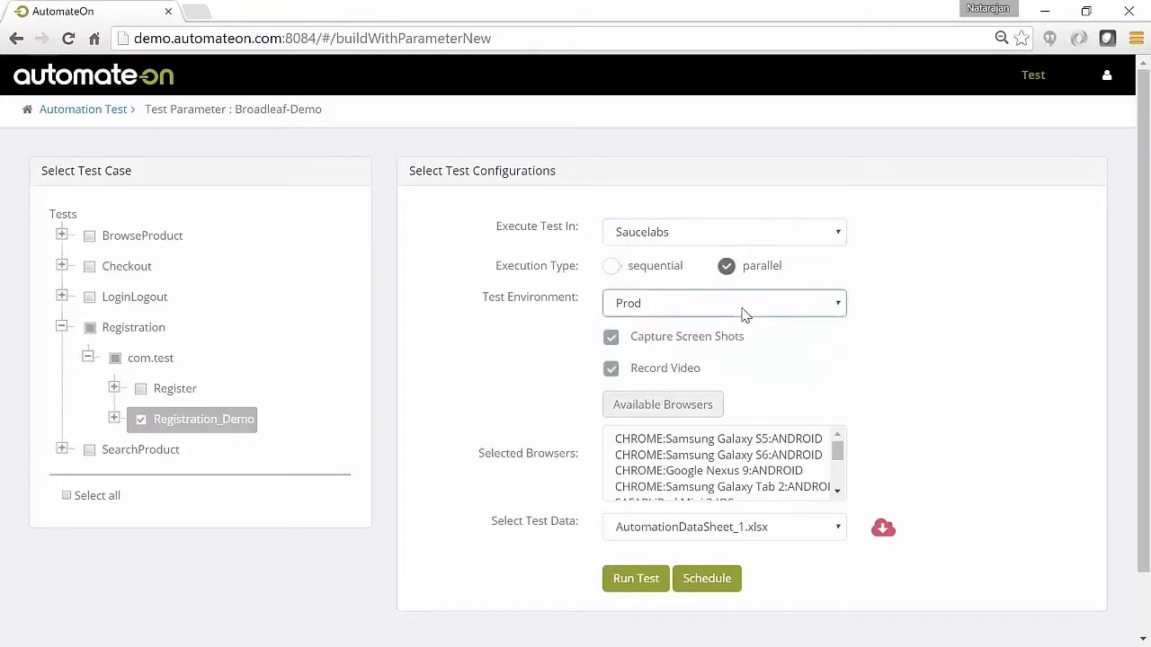
# In the browser picker, go through the Windows 7, OS X, iOS and Android device lists
pyautogui.click(686, 417)
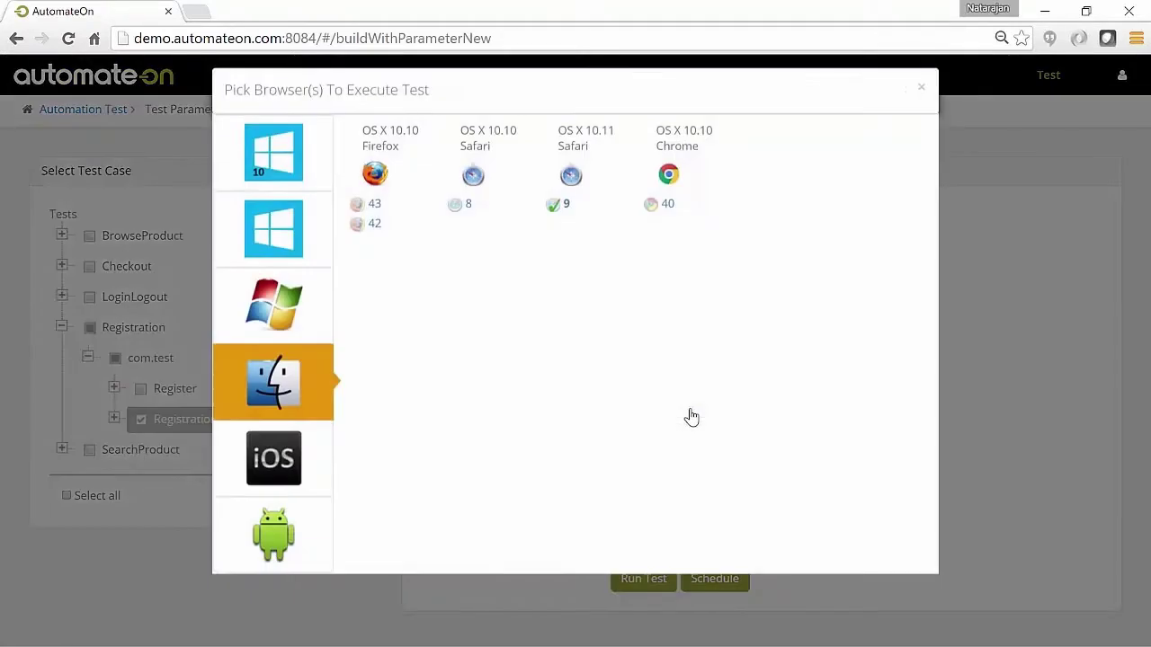
pyautogui.click(279, 326)
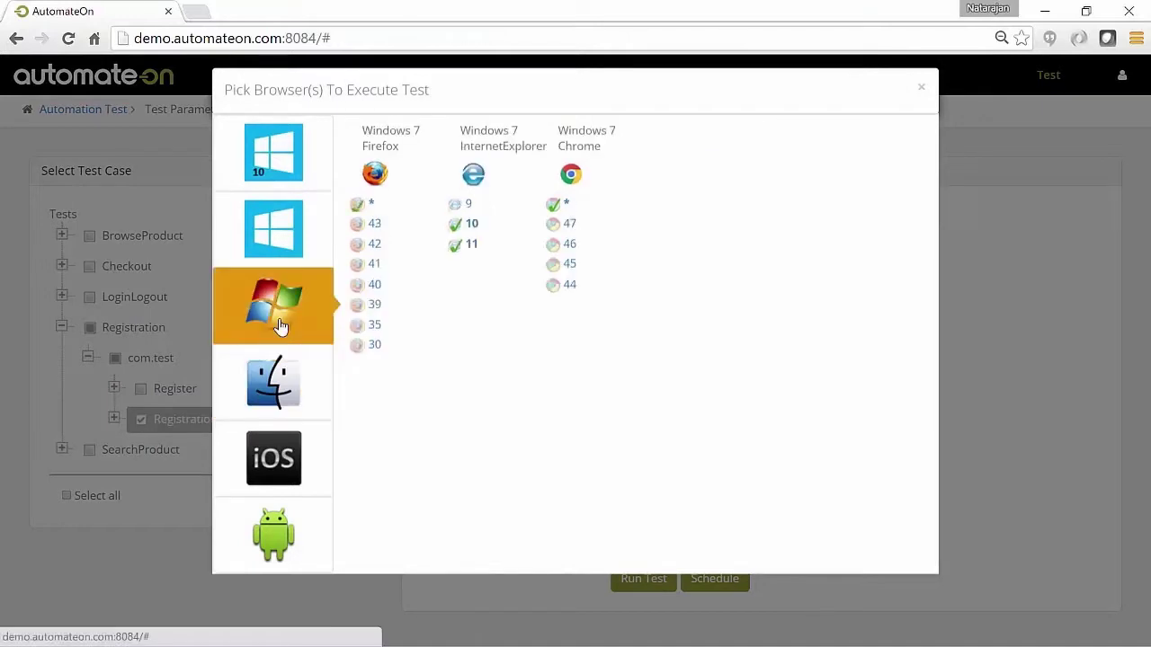
pyautogui.click(276, 385)
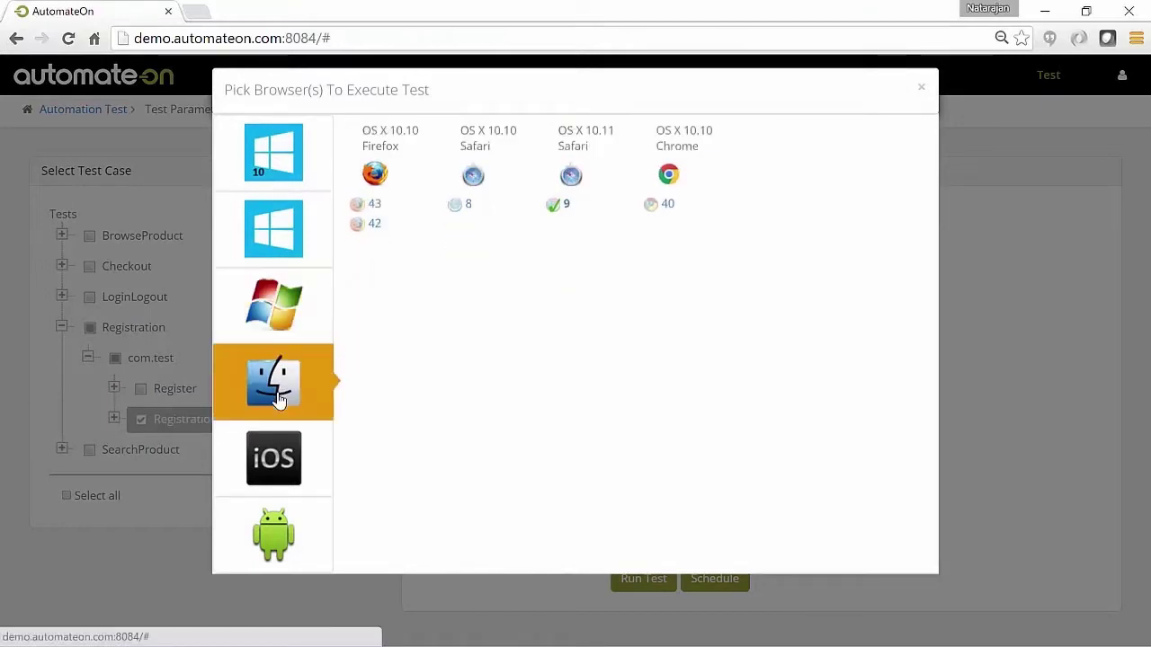
pyautogui.click(280, 459)
pyautogui.click(280, 537)
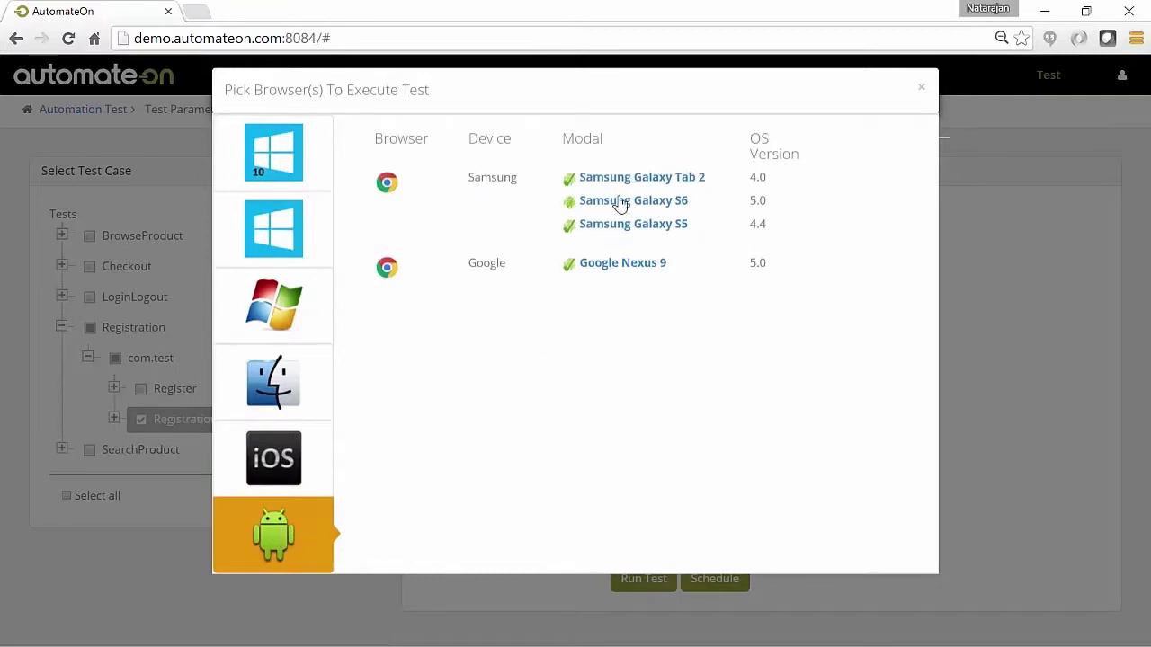
# Keep the chosen browsers and select AutomationDataSheet_2.xlsx as the test data
pyautogui.click(921, 87)
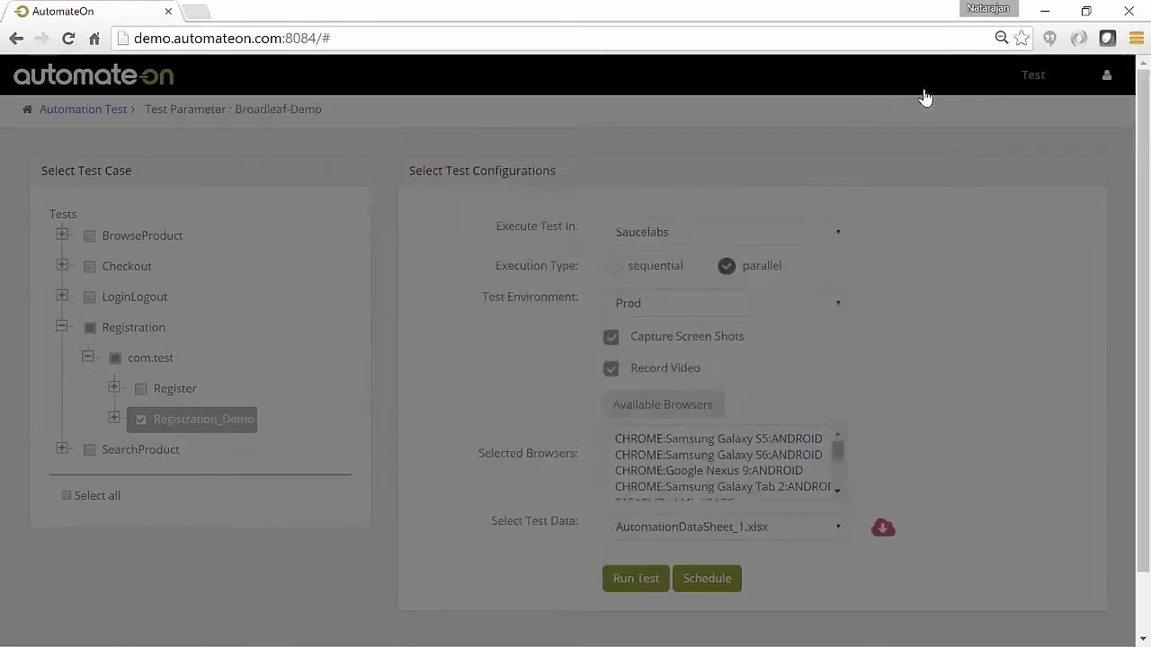
pyautogui.click(748, 531)
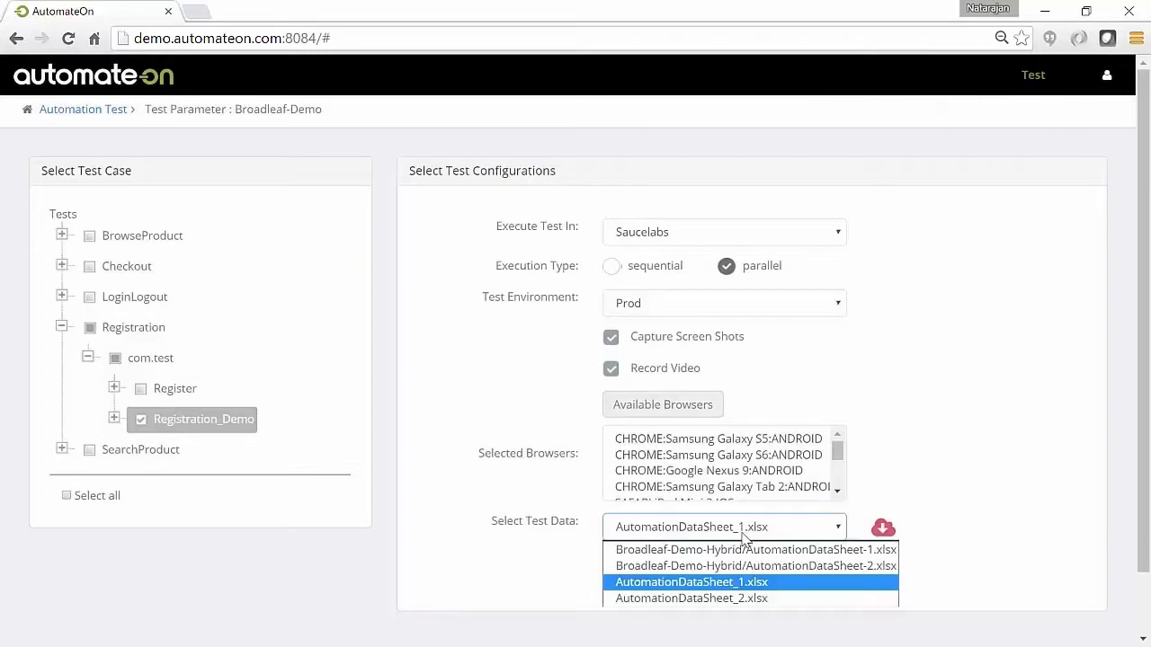
pyautogui.click(732, 600)
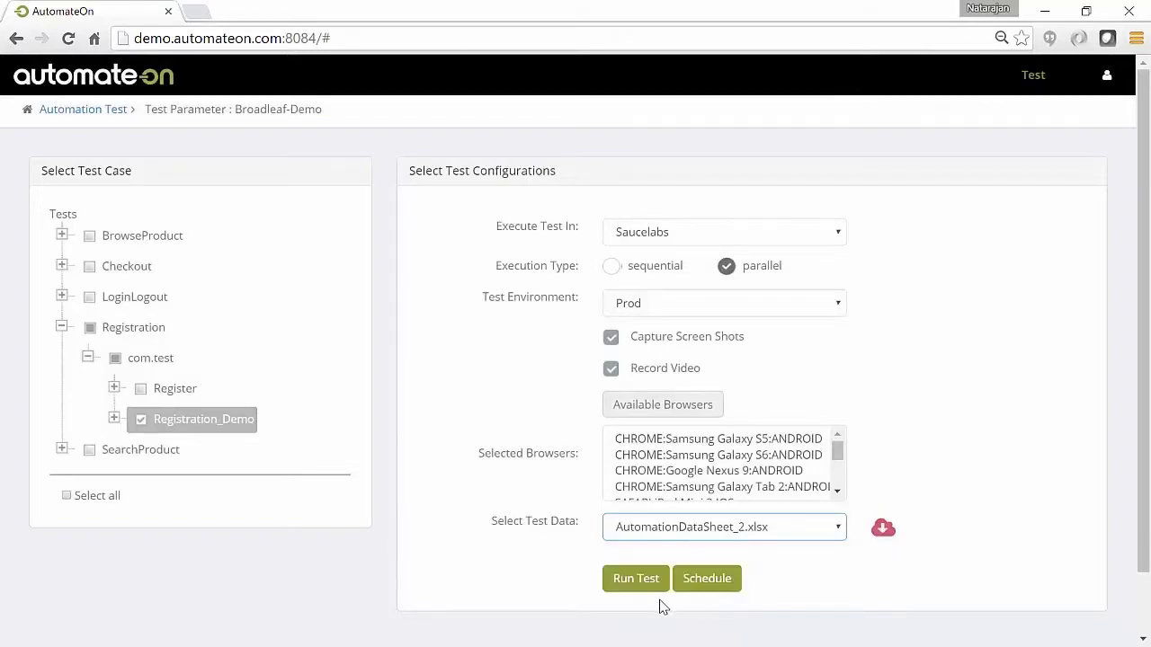
# Leave the schedule type at No Schedules and dismiss the scheduling options
pyautogui.click(706, 581)
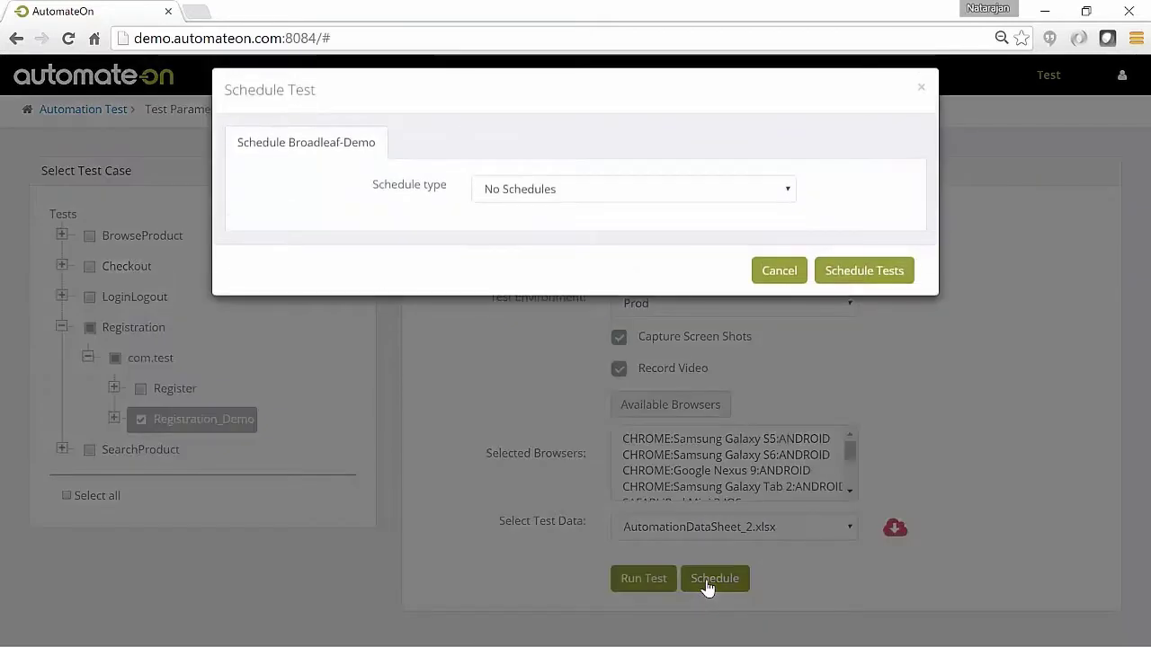
pyautogui.click(685, 194)
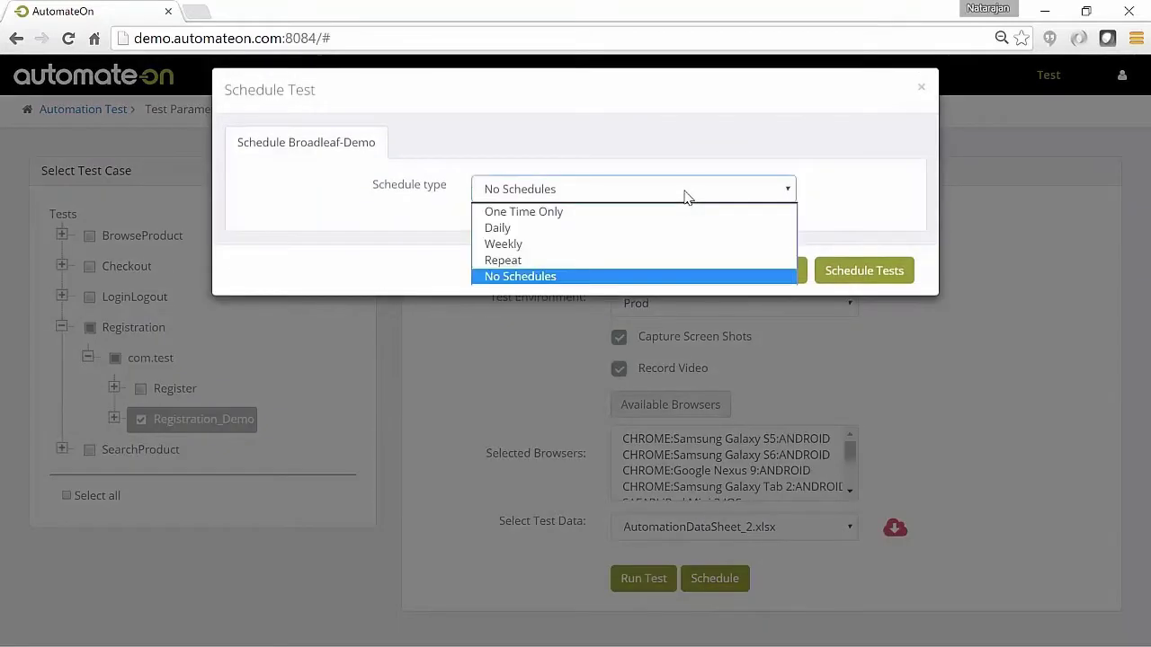
pyautogui.click(685, 196)
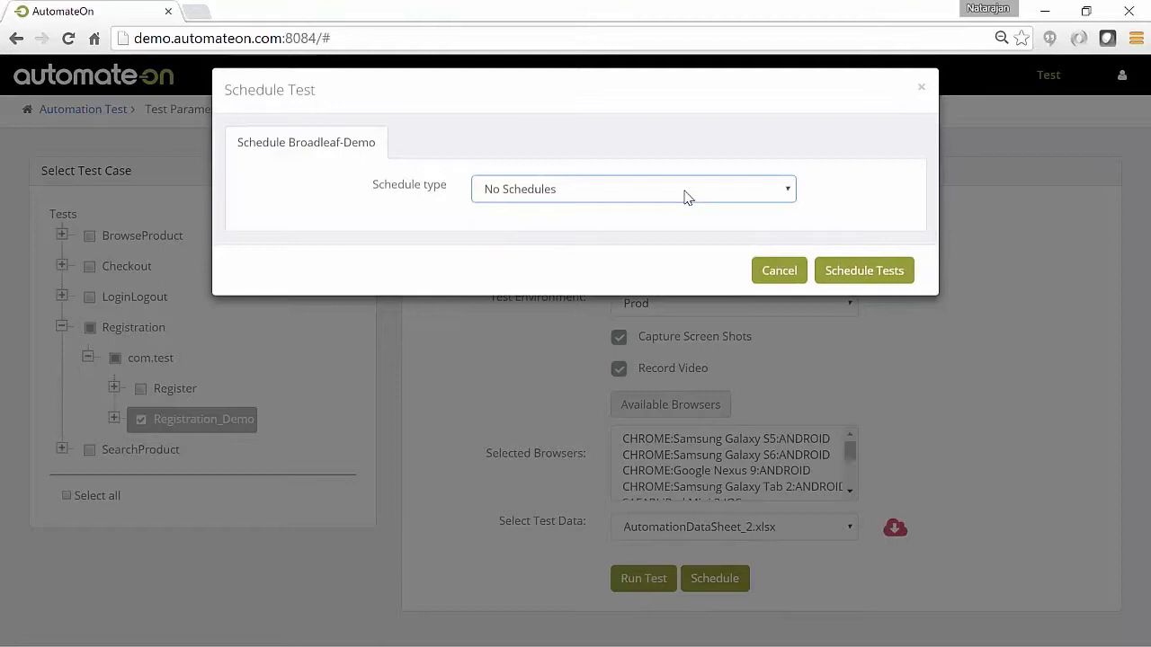
pyautogui.click(776, 270)
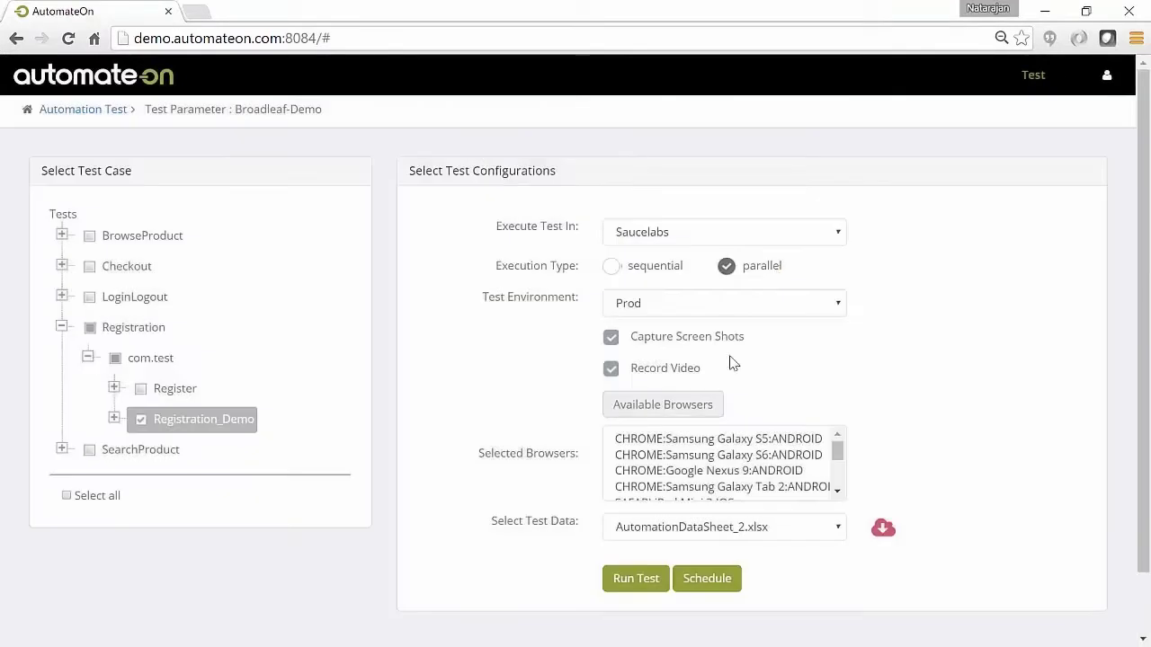
# Launch the Registration_Demo run and watch its five device tests start processing
pyautogui.click(631, 584)
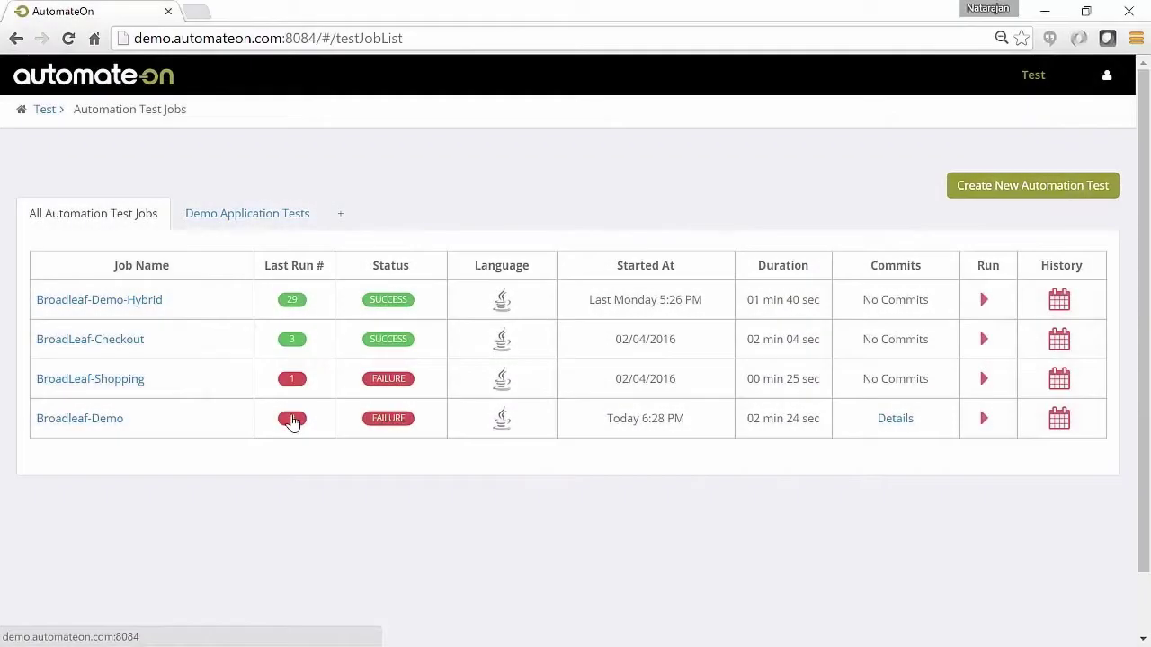
# Open the latest run's test report (4 passed, 1 failed) and view it as charts, then tables
pyautogui.click(292, 419)
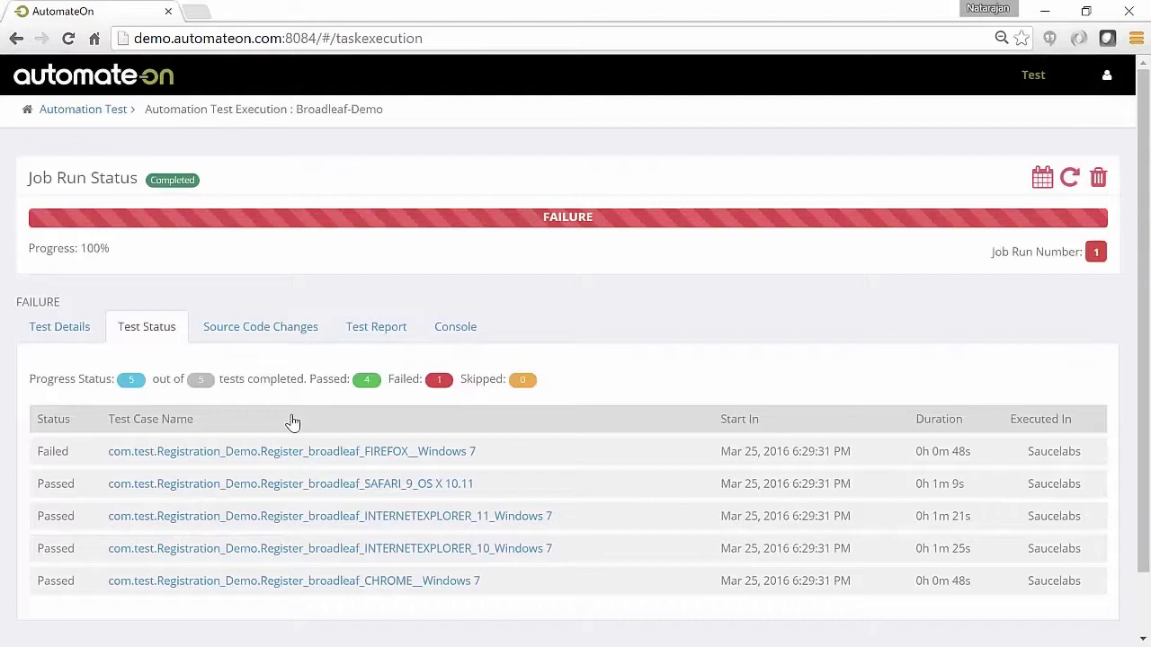
pyautogui.click(386, 329)
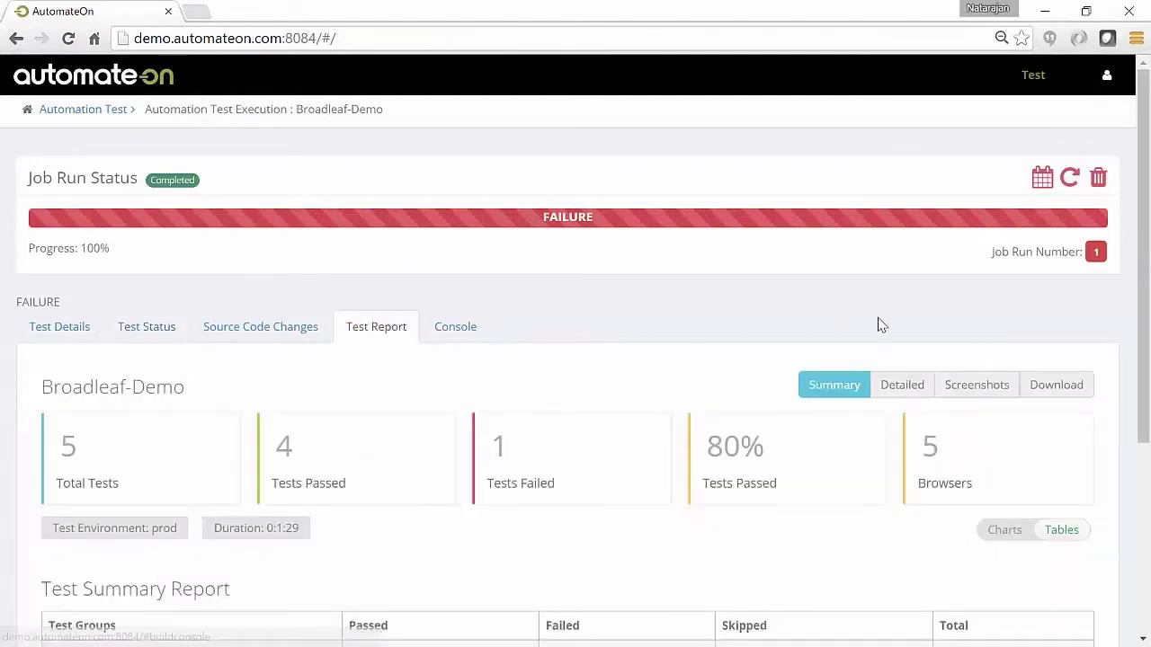
pyautogui.moveTo(1144, 334); pyautogui.dragTo(1137, 494)
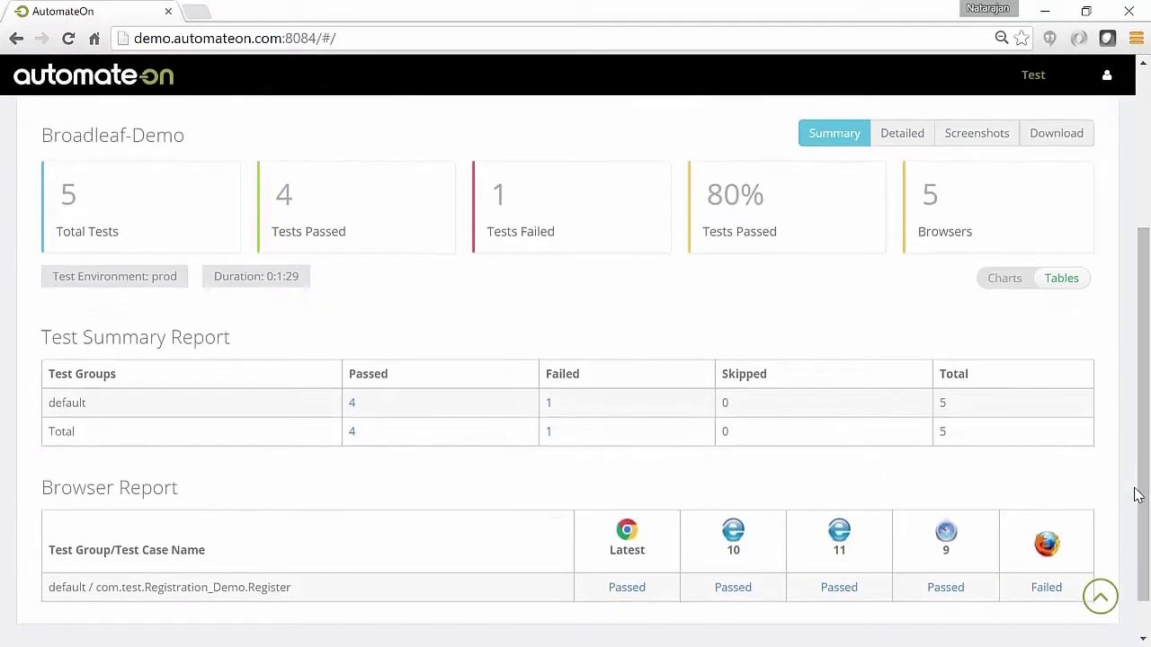
pyautogui.click(996, 279)
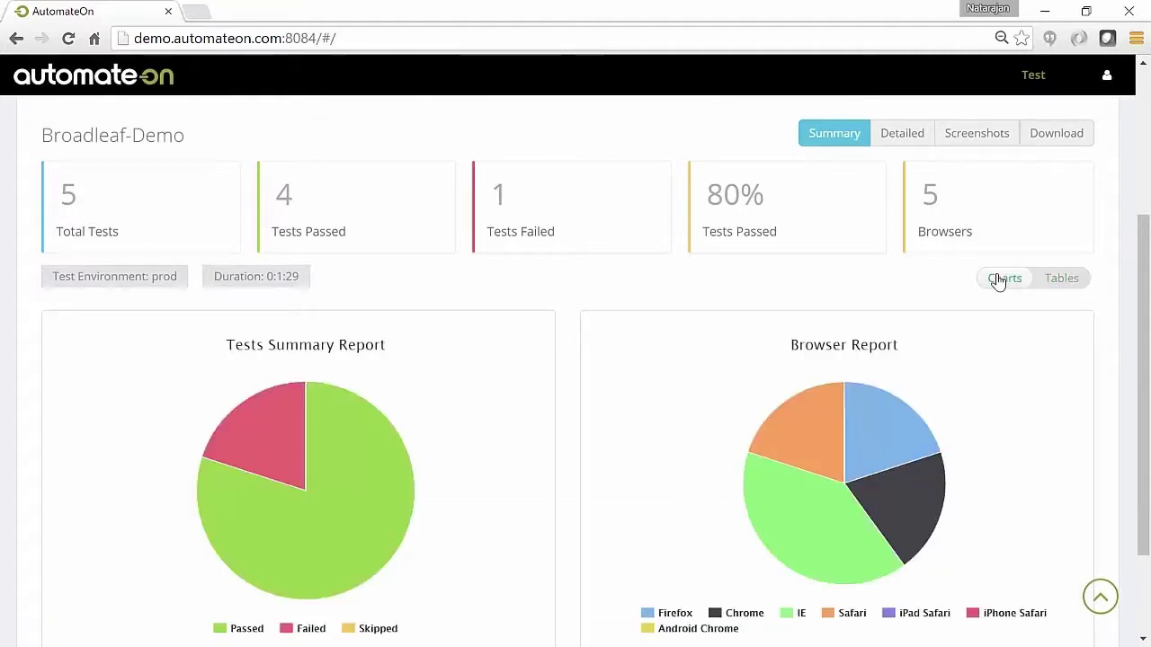
pyautogui.click(1063, 279)
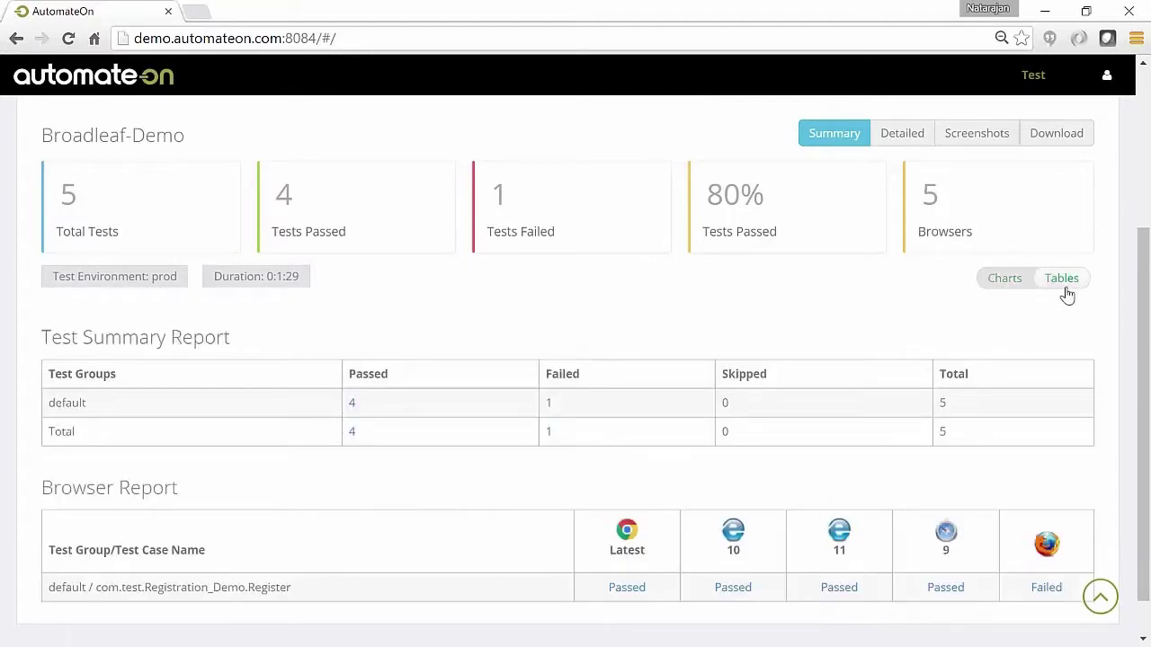
# Open the passed Chrome Windows7 test case and page through its step screenshots
pyautogui.click(627, 588)
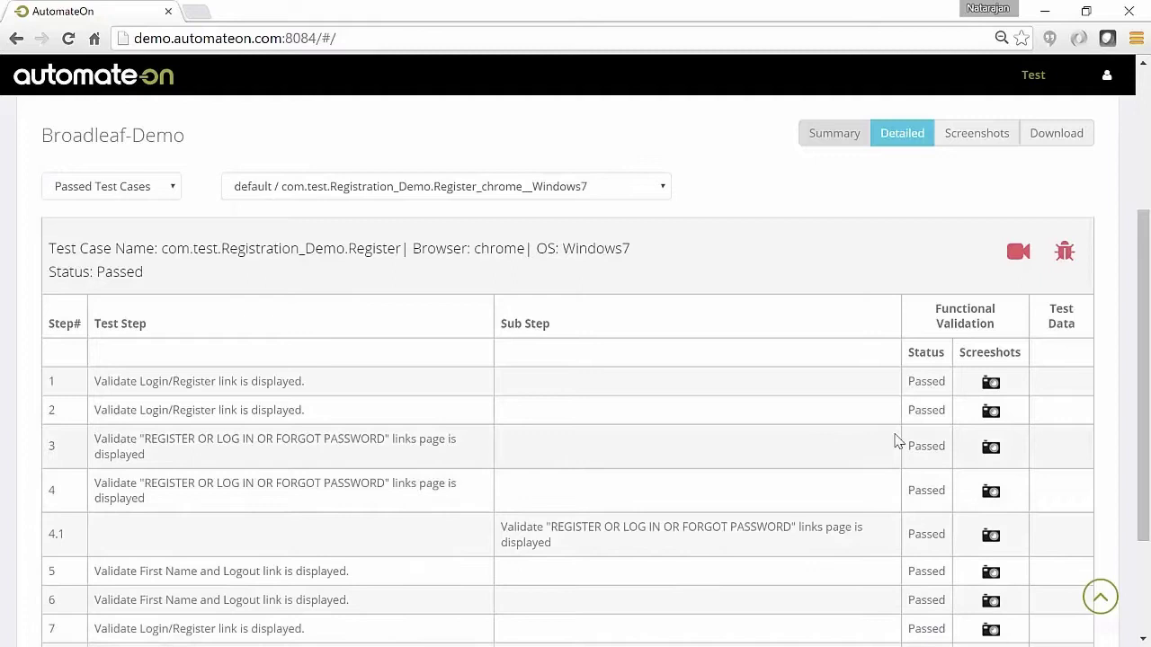
pyautogui.click(991, 384)
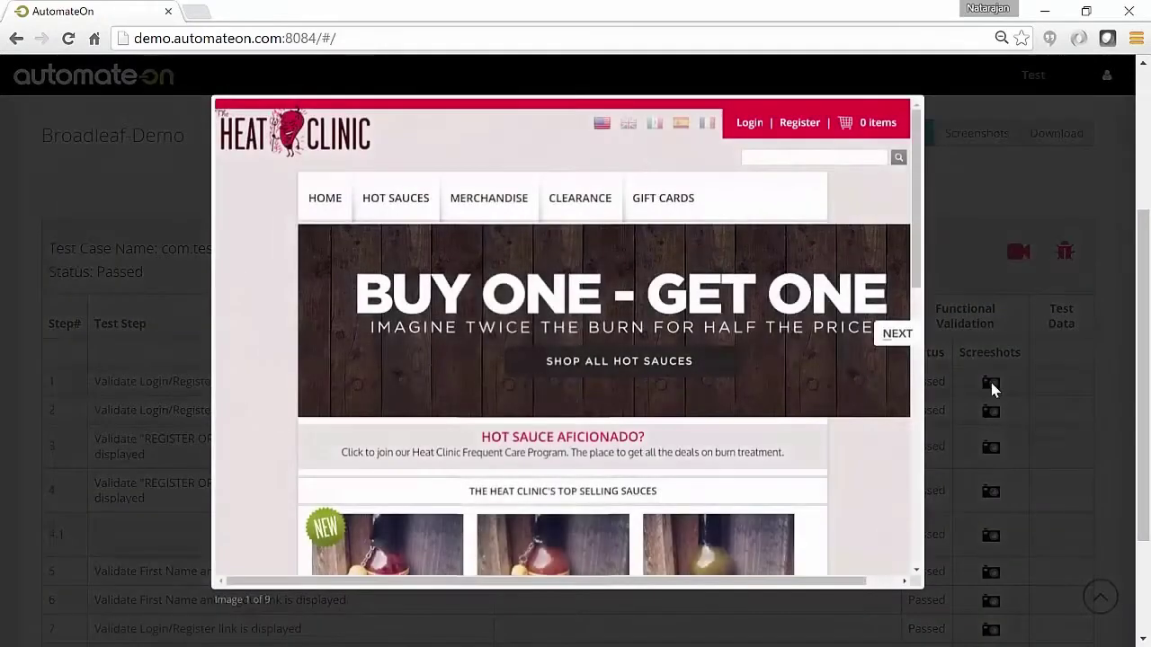
pyautogui.click(901, 337)
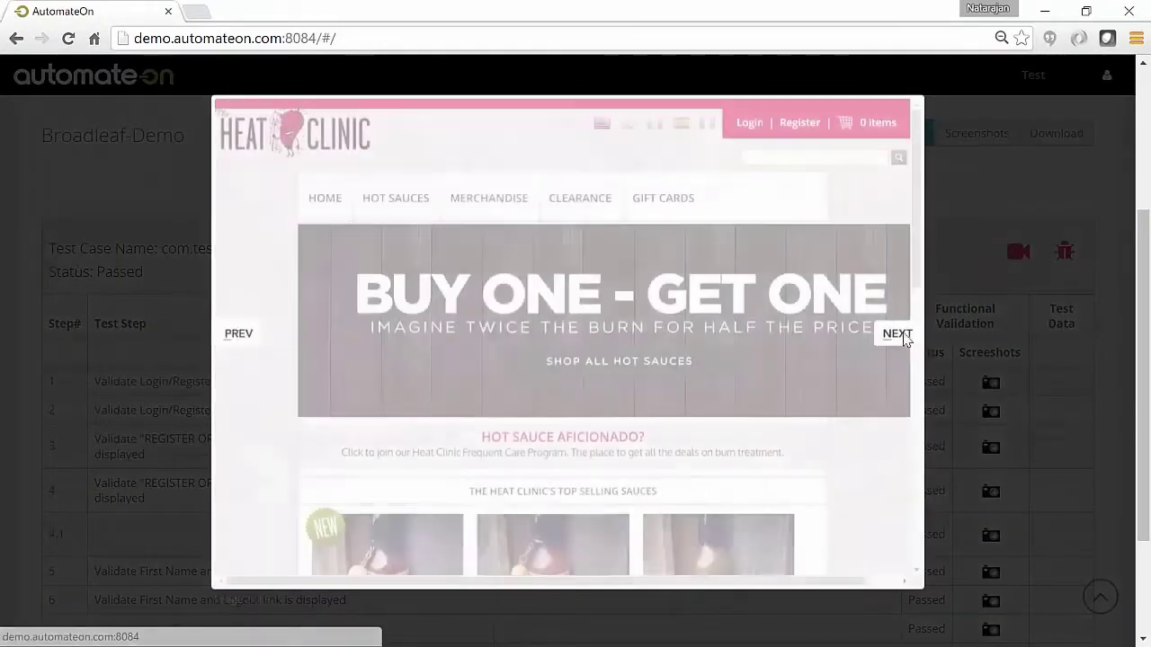
pyautogui.click(901, 337)
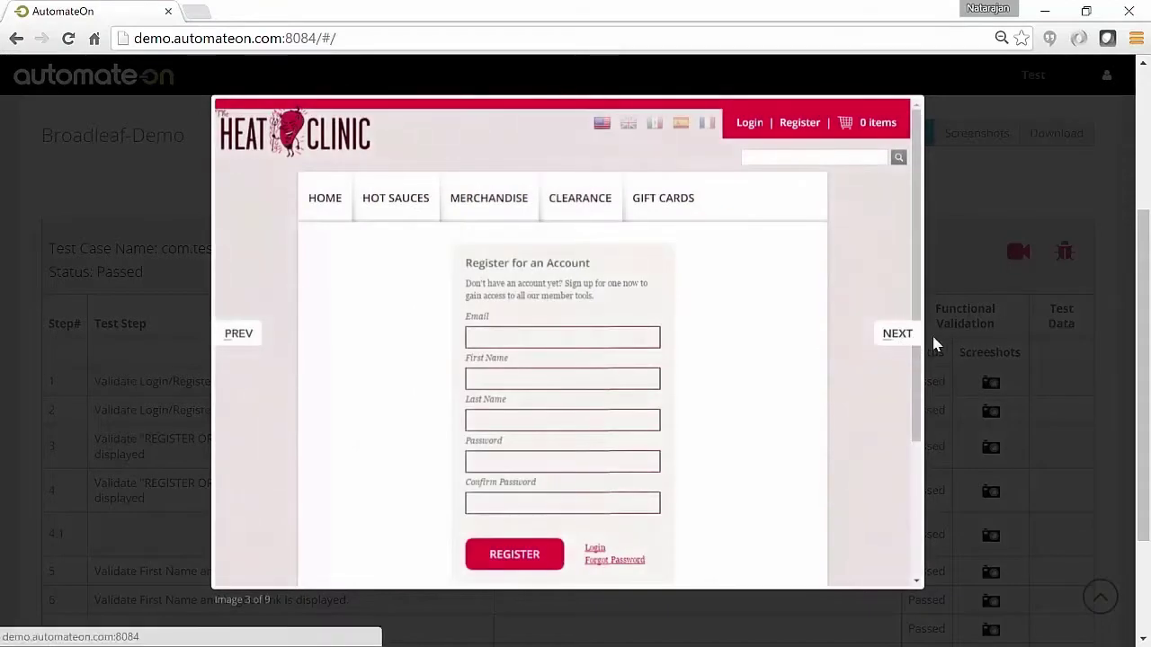
pyautogui.click(962, 343)
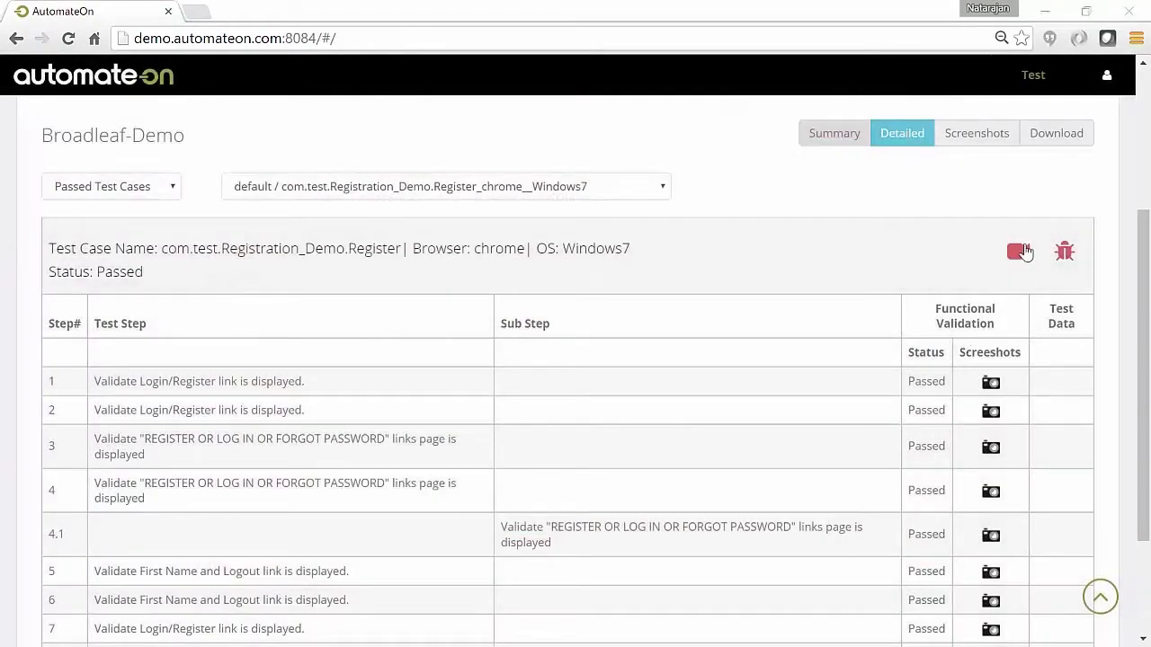
# Play the SauceLab video recording of the Chrome test case
pyautogui.click(1020, 252)
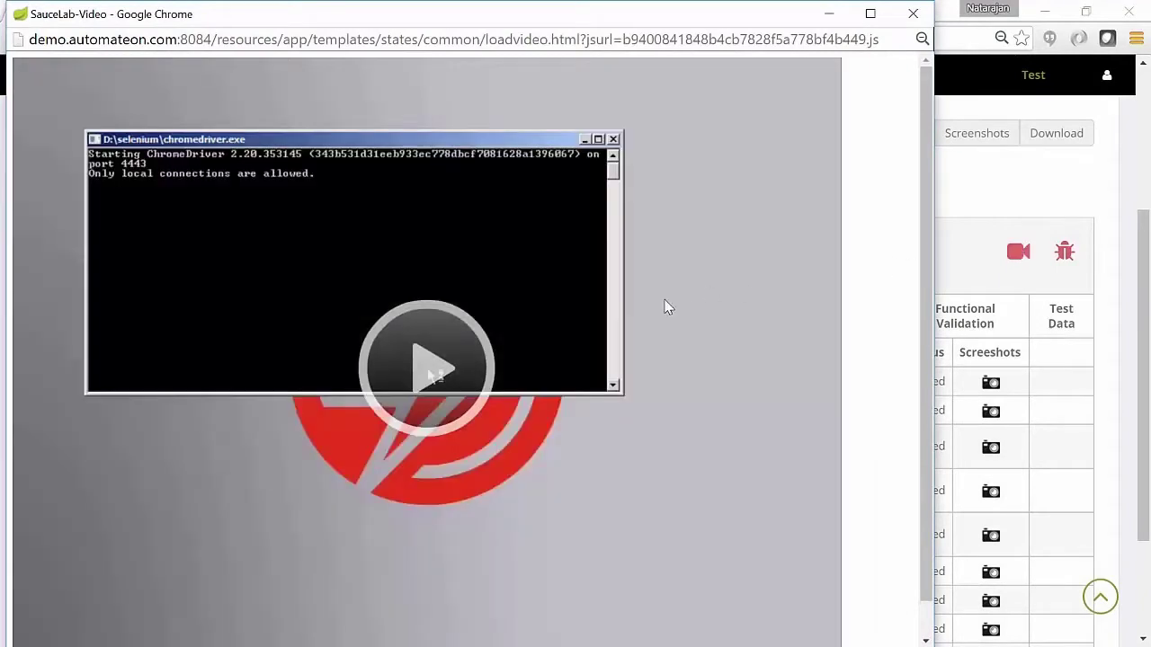
pyautogui.click(436, 372)
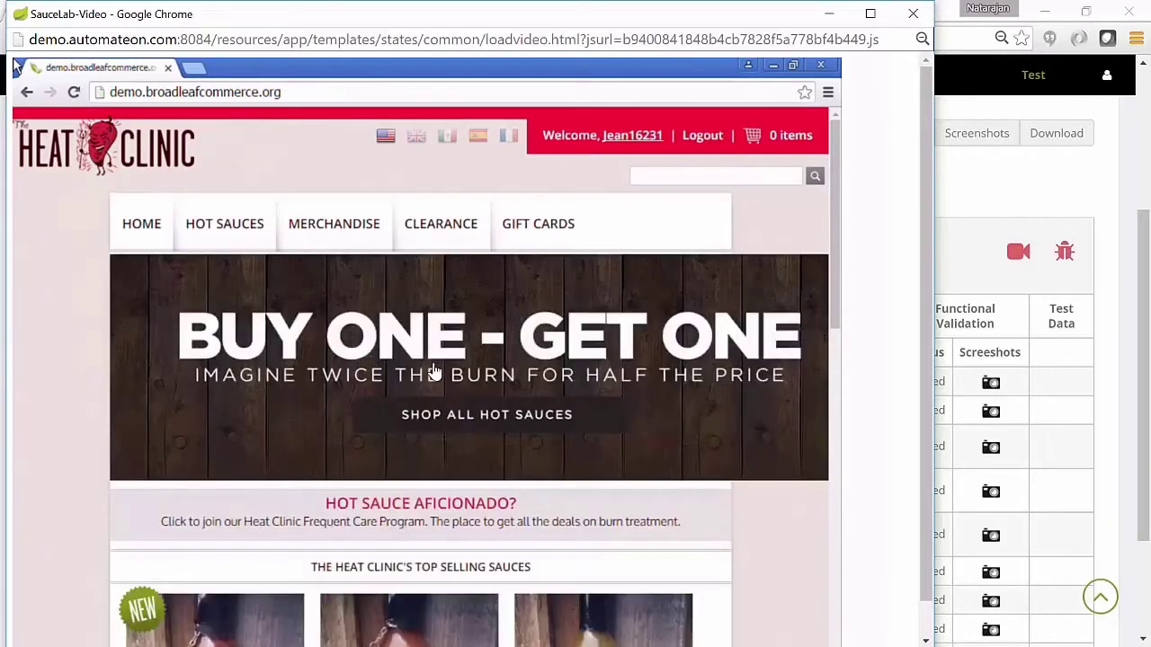
# Log defect DEMPROJ-427 for the failed Firefox Registration_Demo test with a comment asking to fix the issue
pyautogui.click(913, 13)
pyautogui.click(1068, 328)
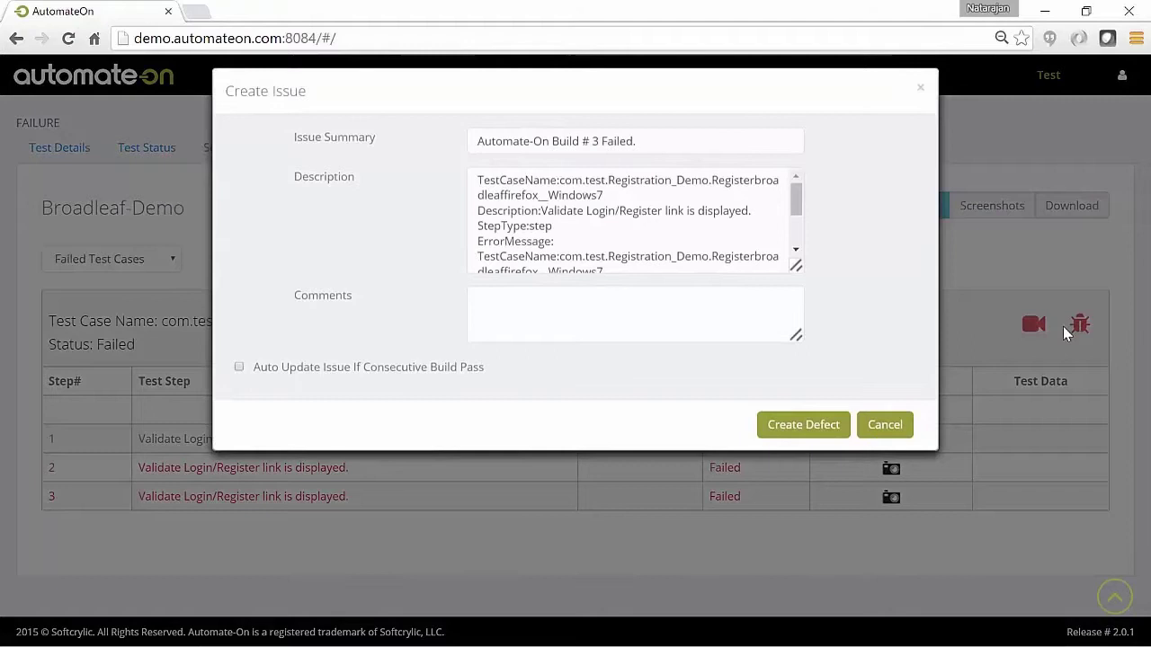
pyautogui.click(590, 318)
pyautogui.write('Pleas')
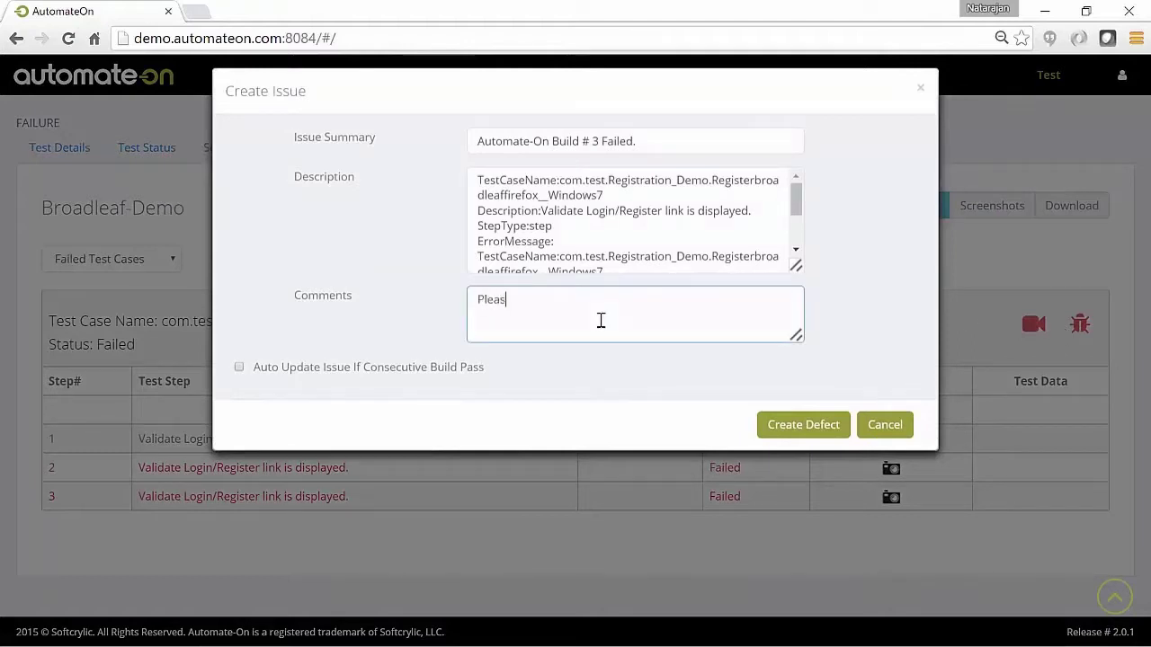
pyautogui.write('e fix this isse and')
pyautogui.press('BackSpace')
pyautogui.press('BackSpace')
pyautogui.press('BackSpace')
pyautogui.write('ue a')
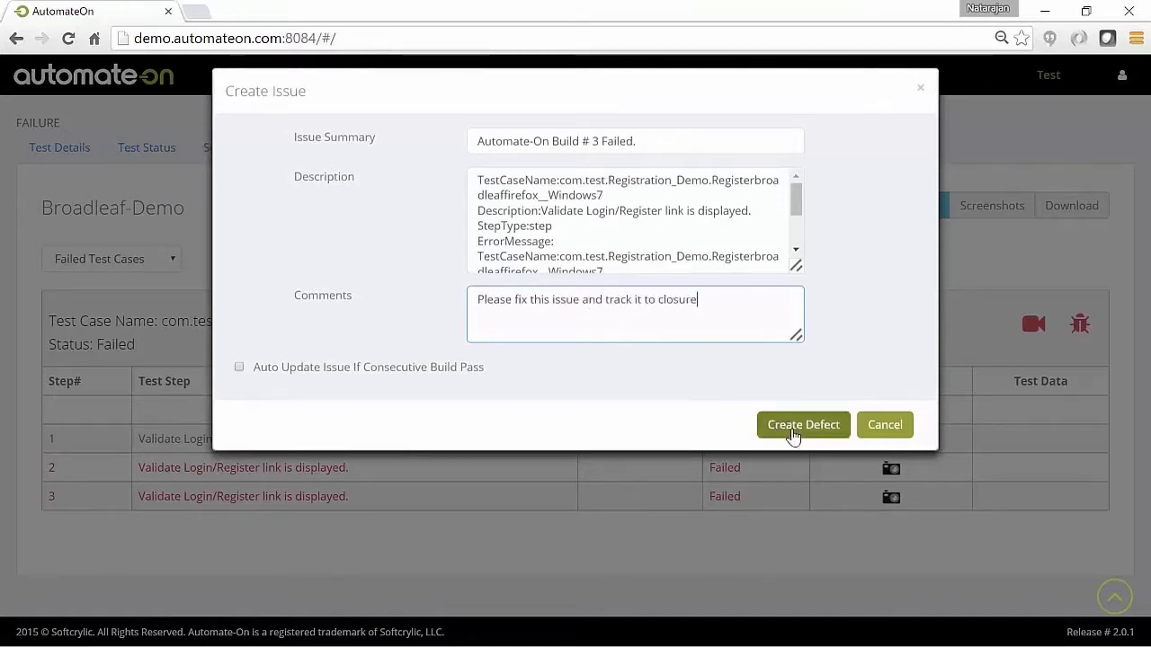
pyautogui.click(793, 431)
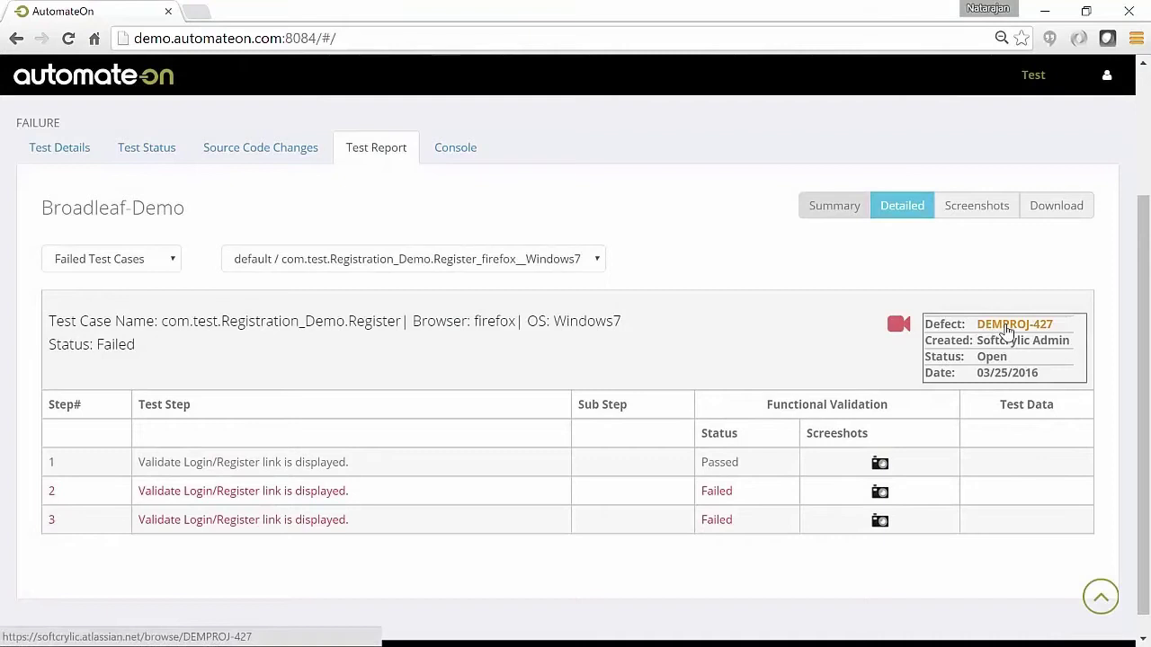
# Check DEMPROJ-427's comment in Jira, then return to the AutomateOn Browser Report summary
pyautogui.click(1008, 332)
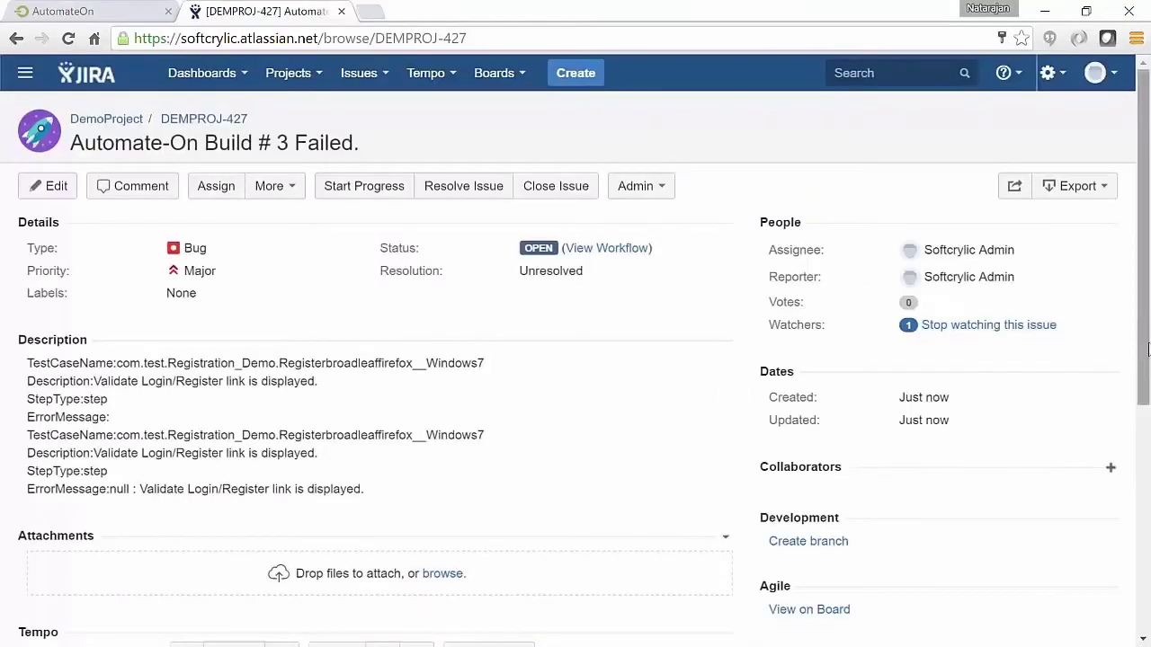
pyautogui.moveTo(1147, 349); pyautogui.dragTo(1148, 581)
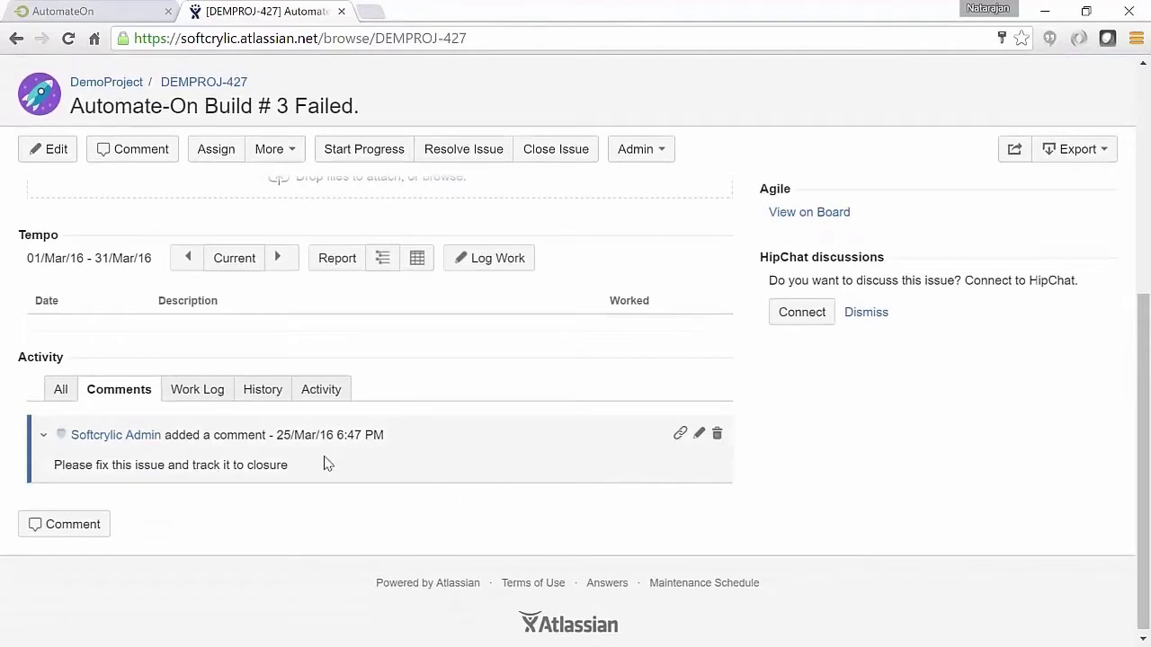
pyautogui.hotkey('ctrl', 'w')
pyautogui.moveTo(1140, 346); pyautogui.dragTo(1137, 494)
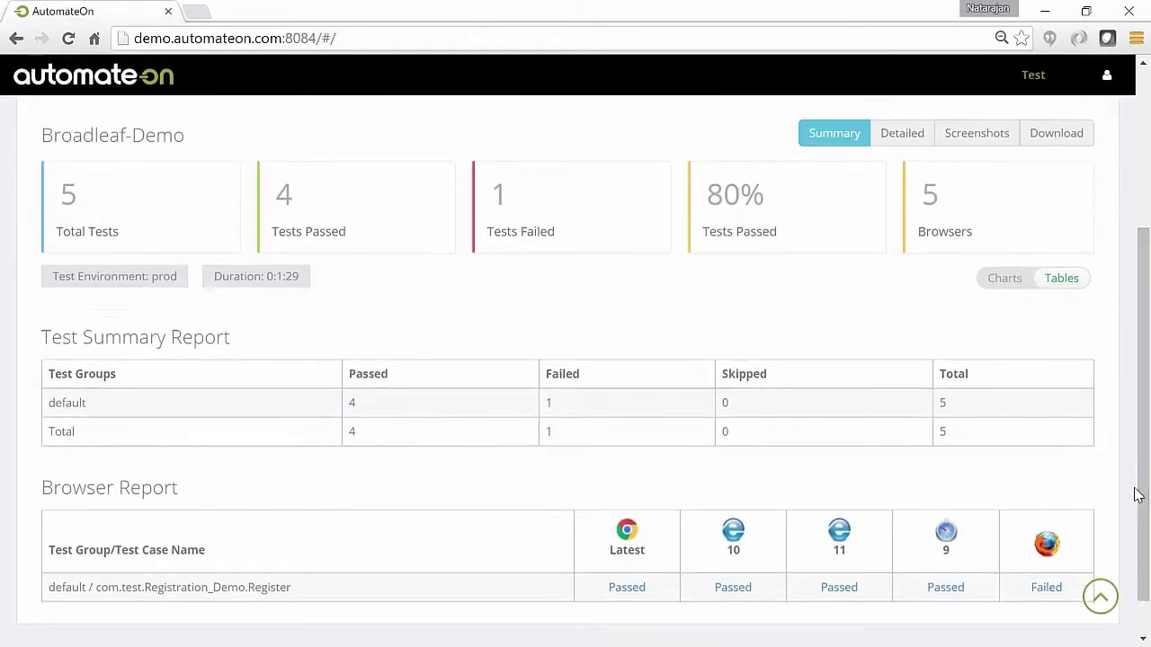